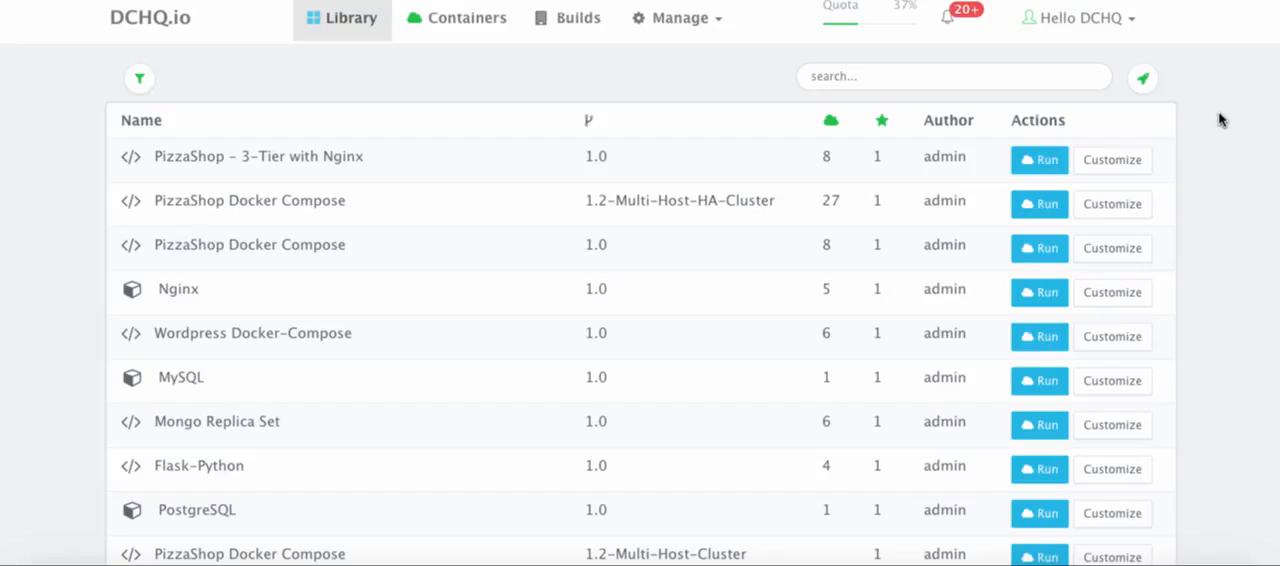
# Start a new DigitalOcean cloud provider entry in the Repo & Cloud Provider list
pyautogui.click(700, 30)
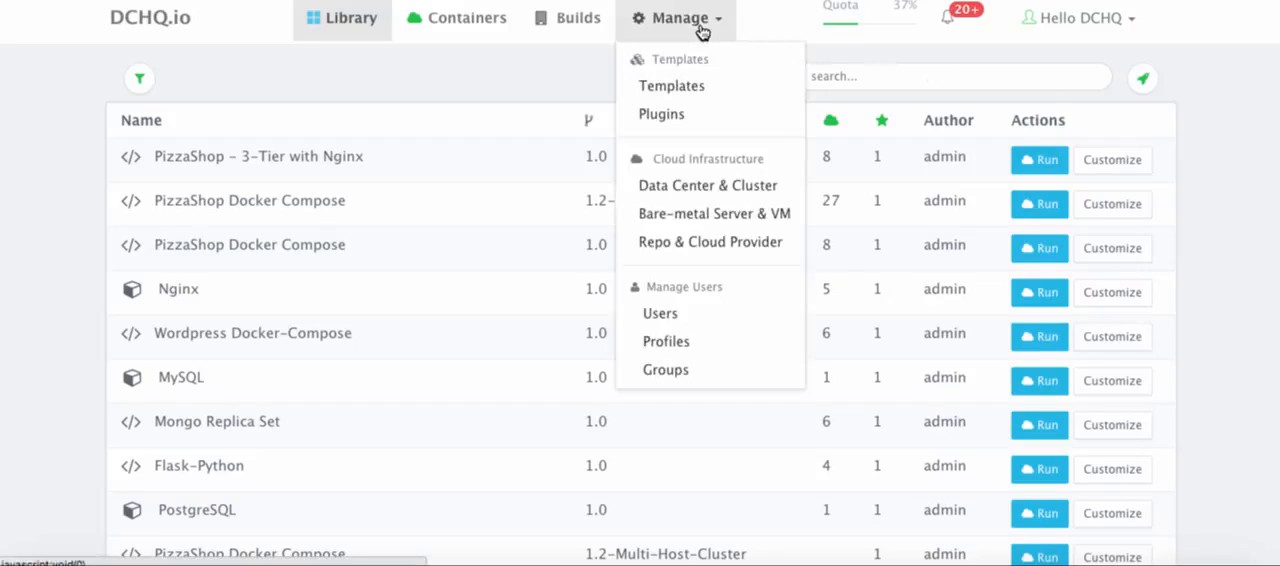
pyautogui.click(740, 253)
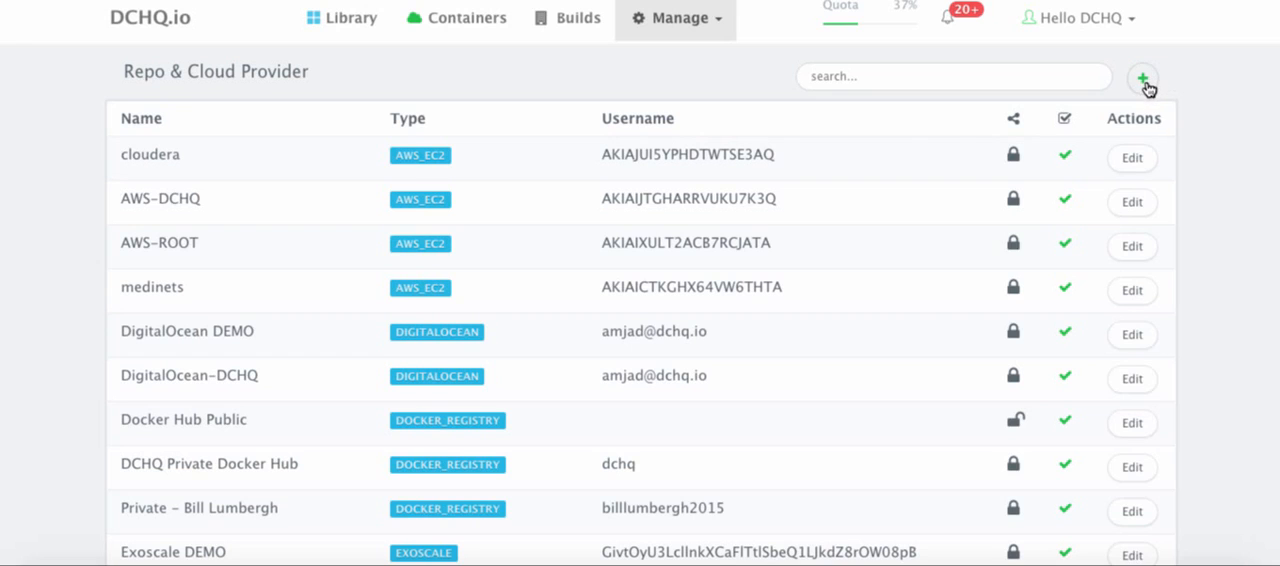
pyautogui.click(1144, 82)
pyautogui.scroll(-4, 1145, 393)
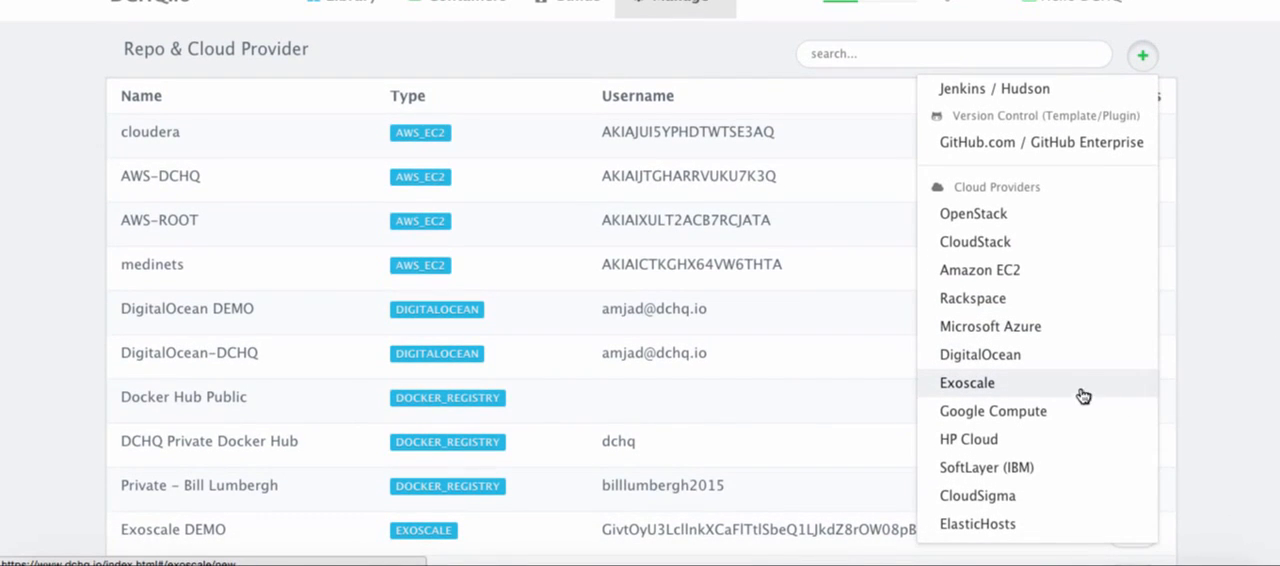
pyautogui.click(1060, 366)
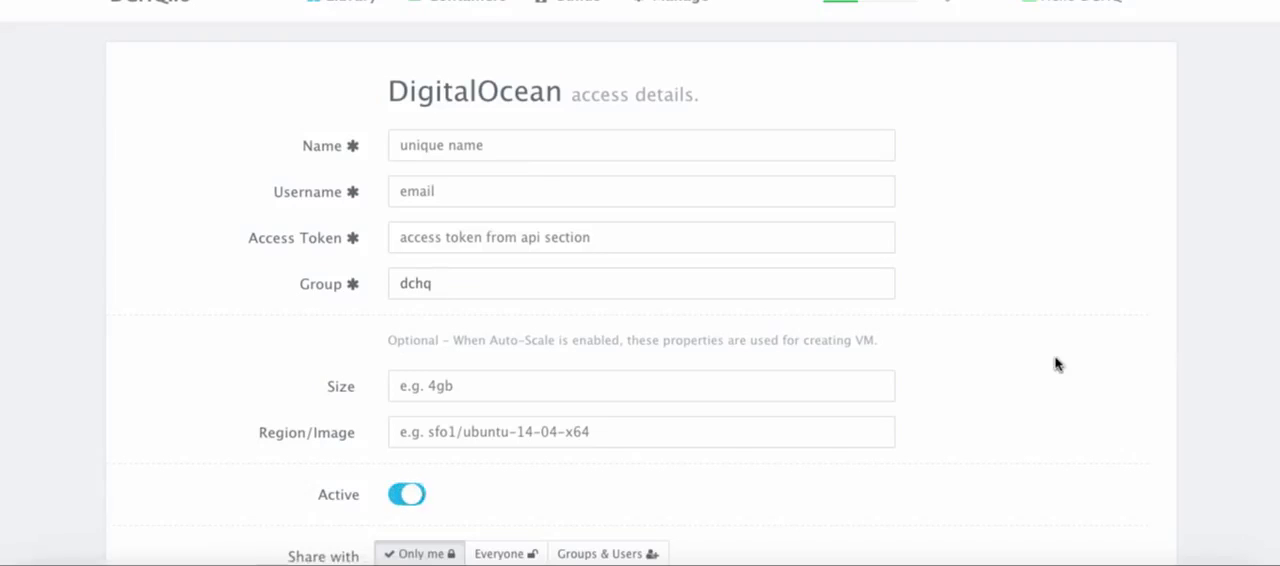
# Name the new provider "DigitalOcean DCHQ Example"
pyautogui.click(469, 147)
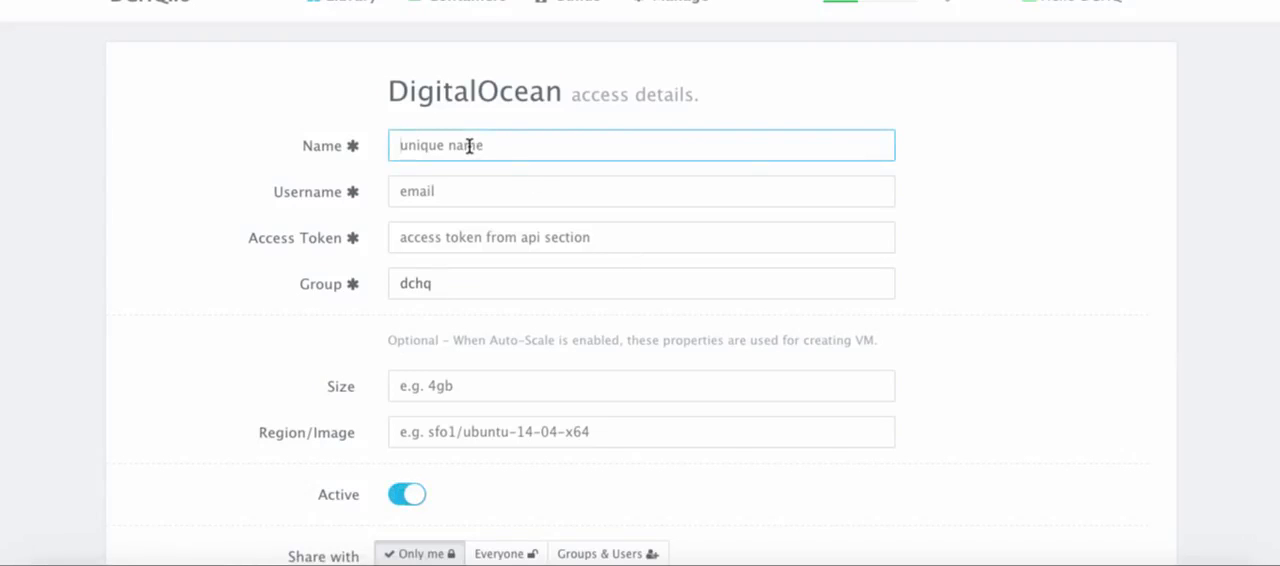
pyautogui.write('Digital')
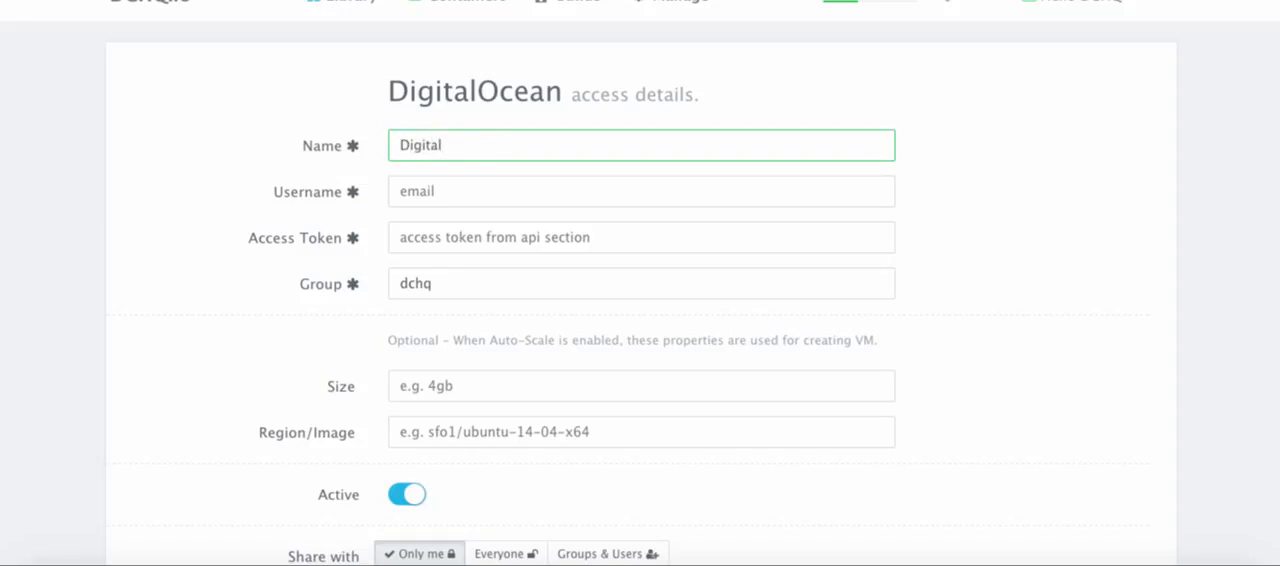
pyautogui.write('Ocean DCHQ')
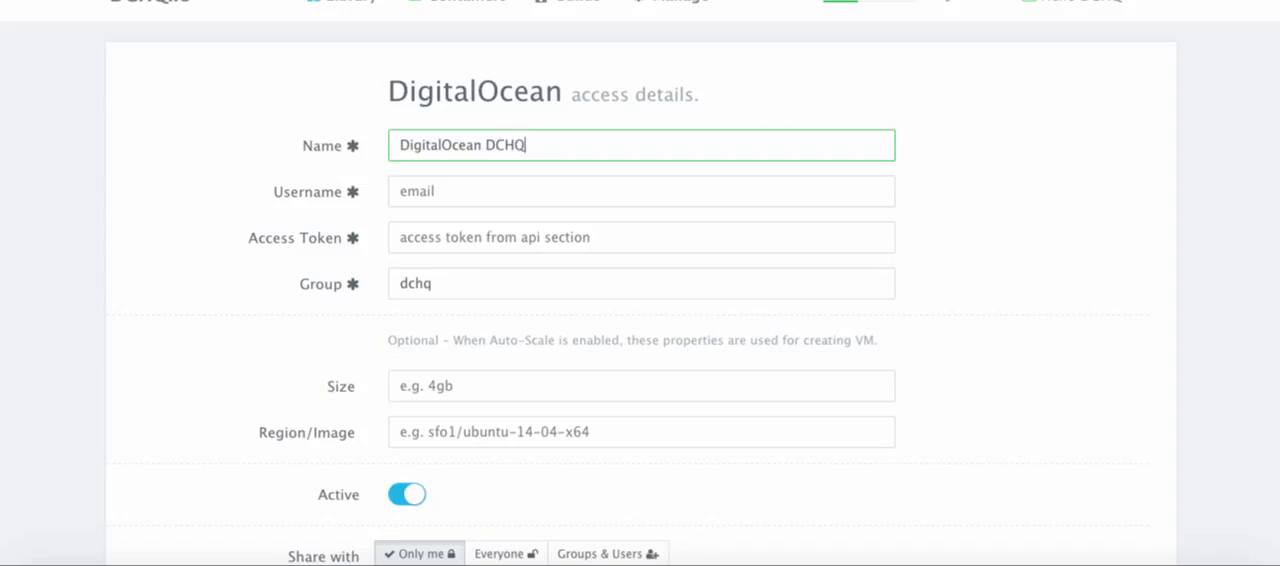
pyautogui.write(' Example')
# Enter the account's e-mail address as the username for the DigitalOcean provider
pyautogui.click(426, 191)
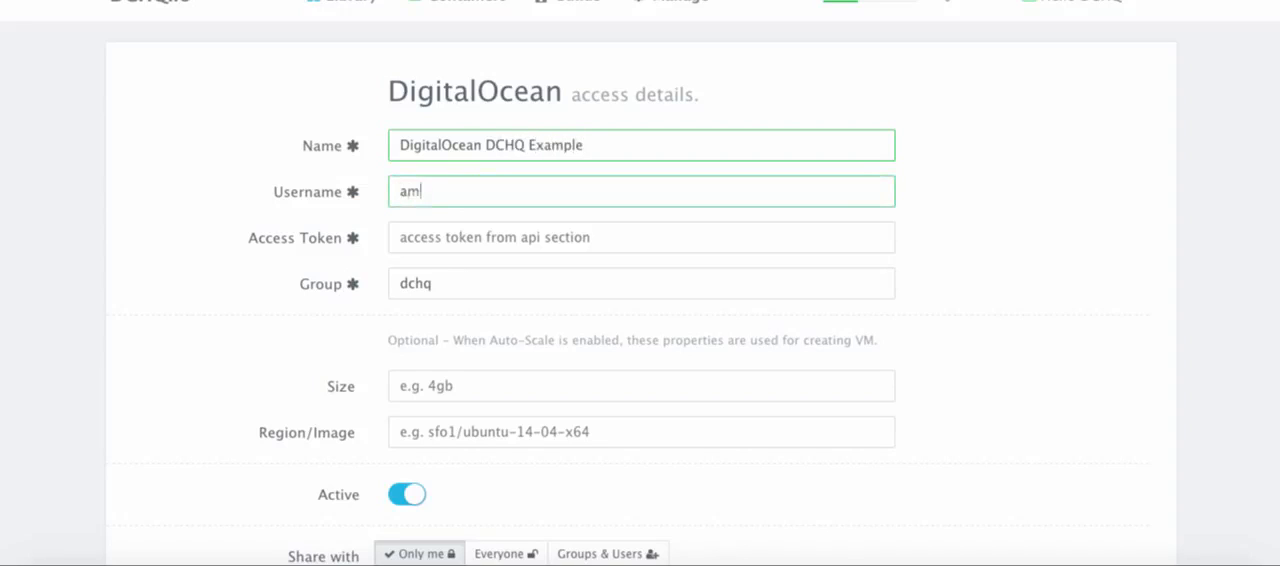
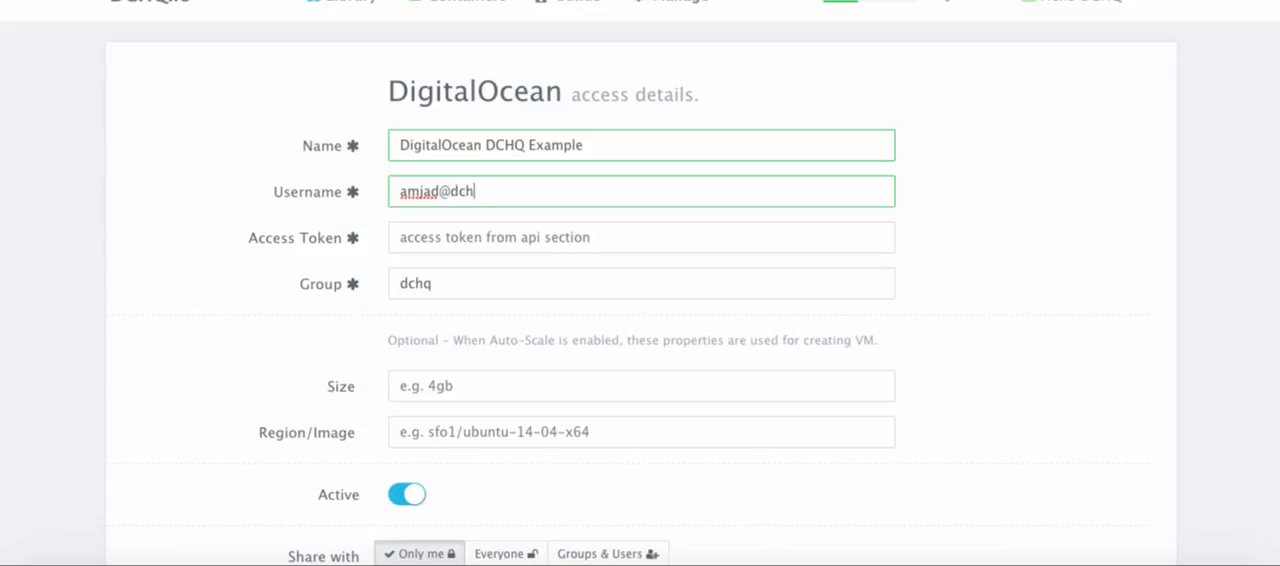
pyautogui.press('Tab')
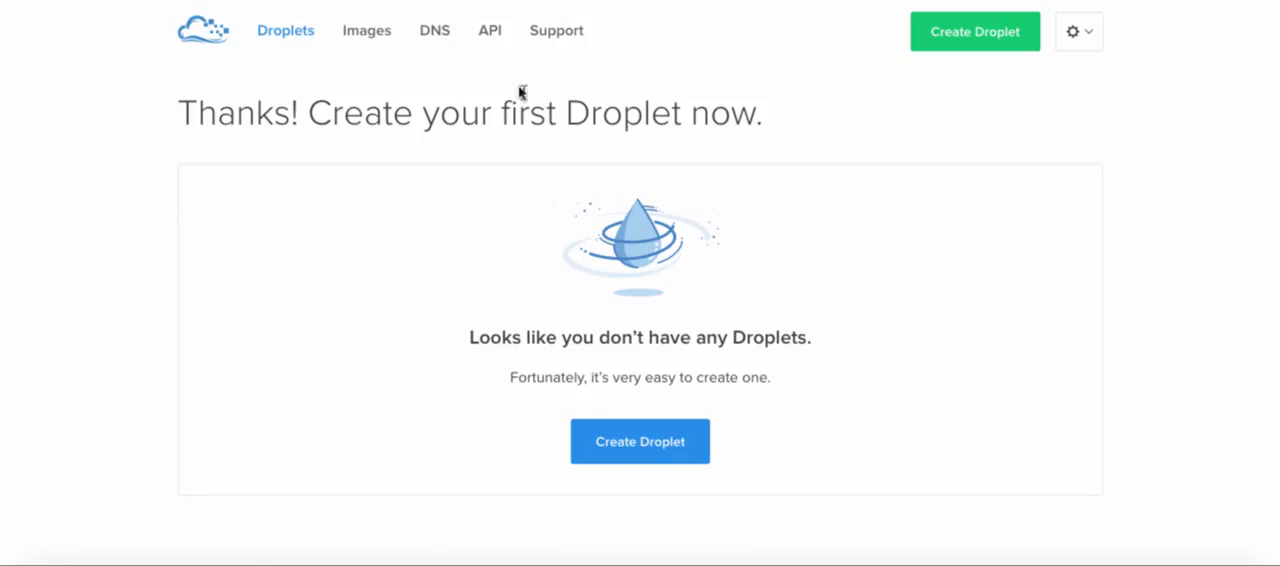
# Switch to the DigitalOcean site, generate a personal access token named DigitalOcean-DCHQ with read and write scopes, and dismiss the notice
pyautogui.click(494, 48)
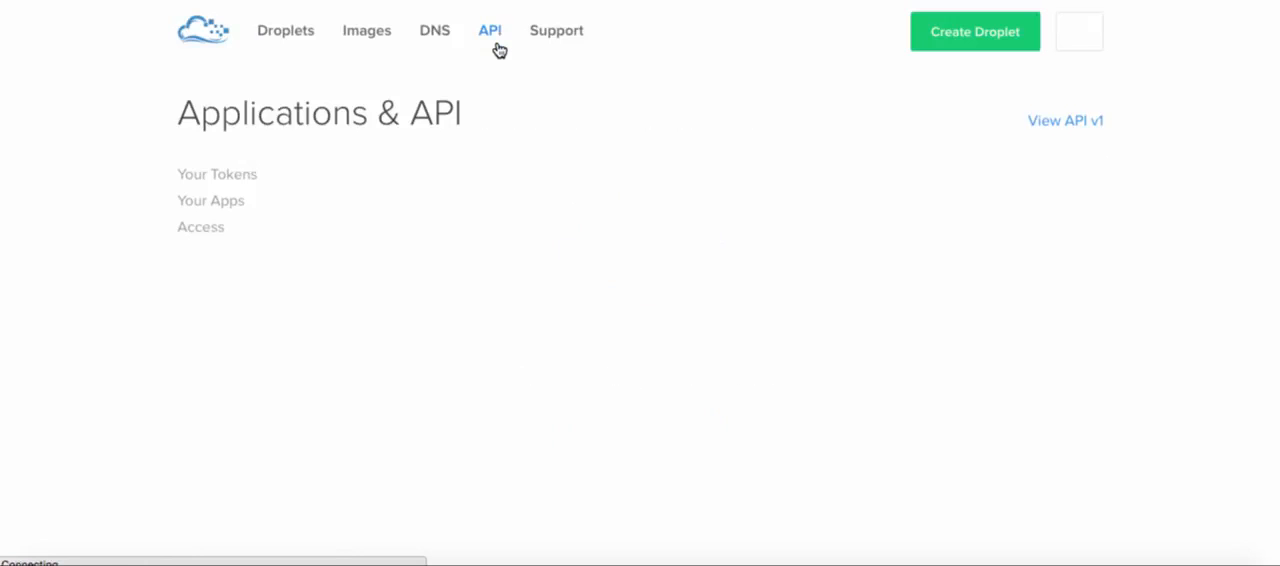
pyautogui.click(940, 229)
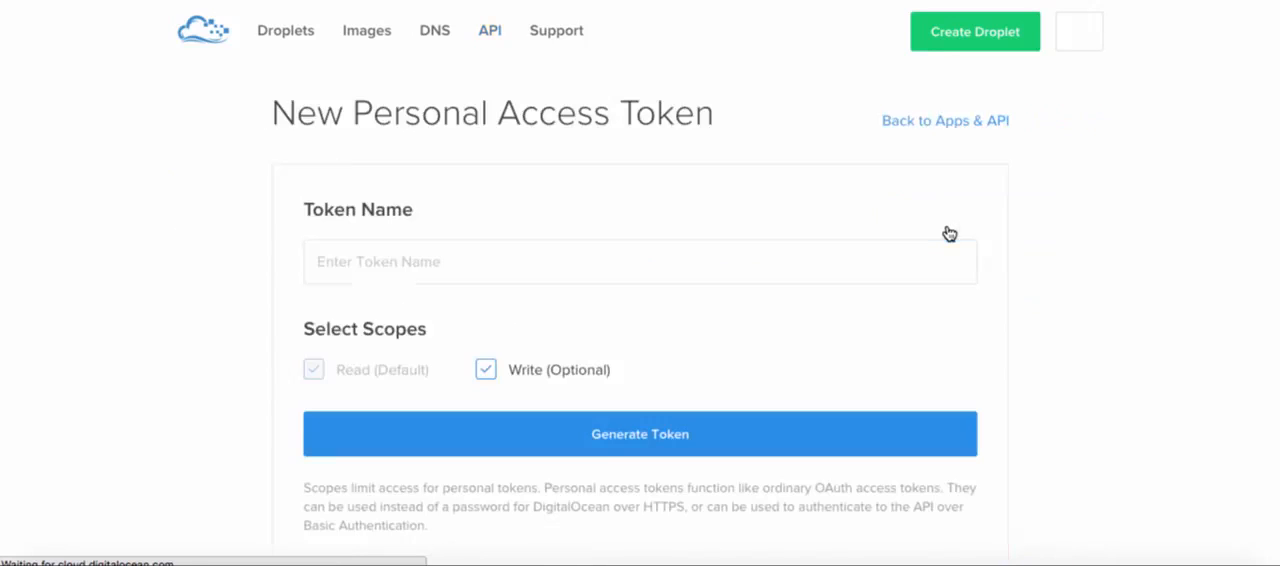
pyautogui.click(480, 258)
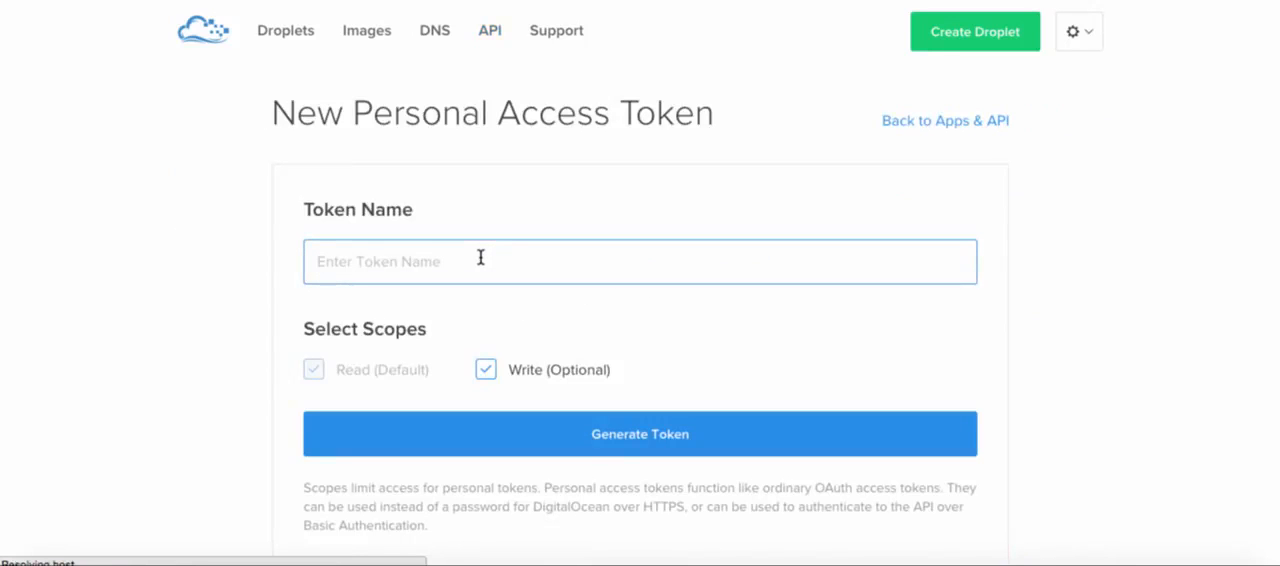
pyautogui.write('Di')
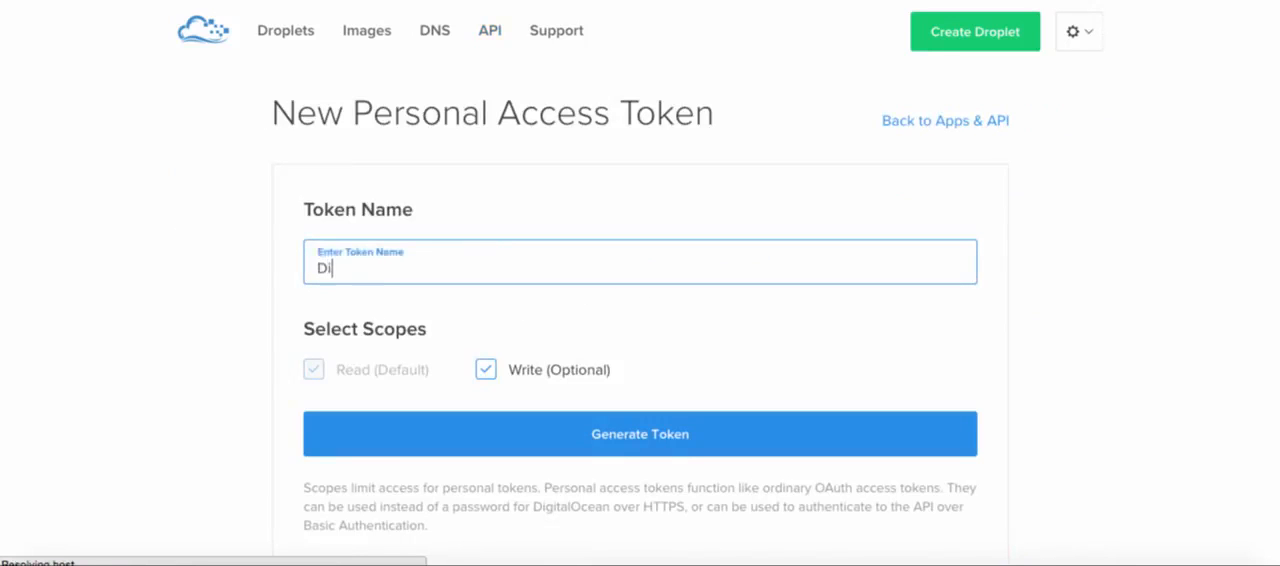
pyautogui.write('gitalOcean-DCHQ')
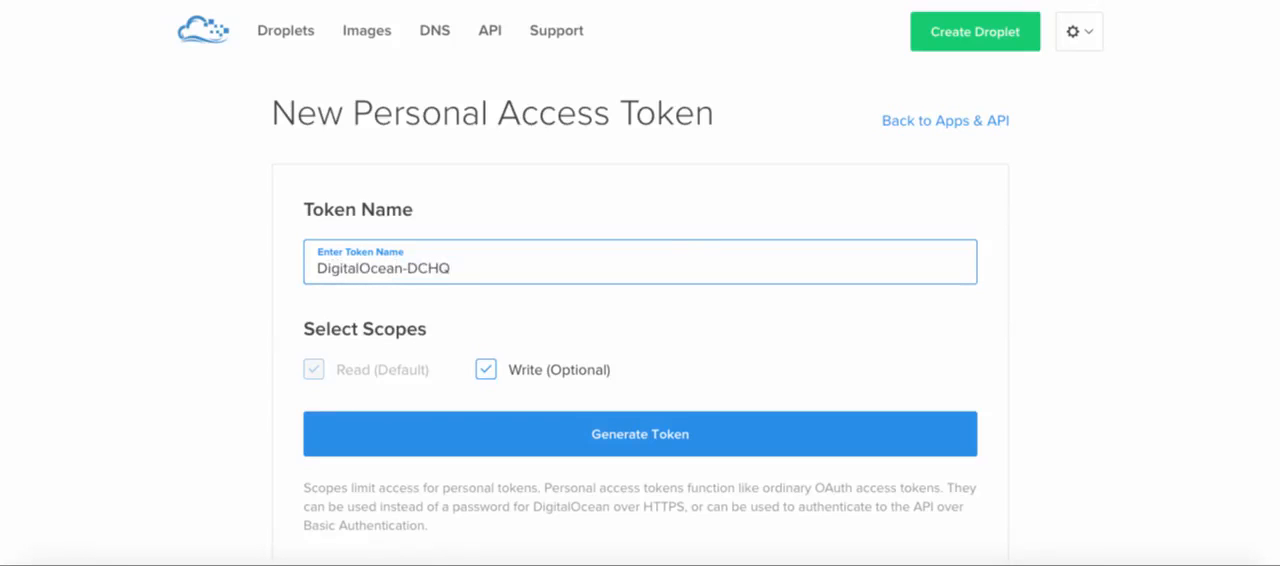
pyautogui.scroll(-1, 744, 319)
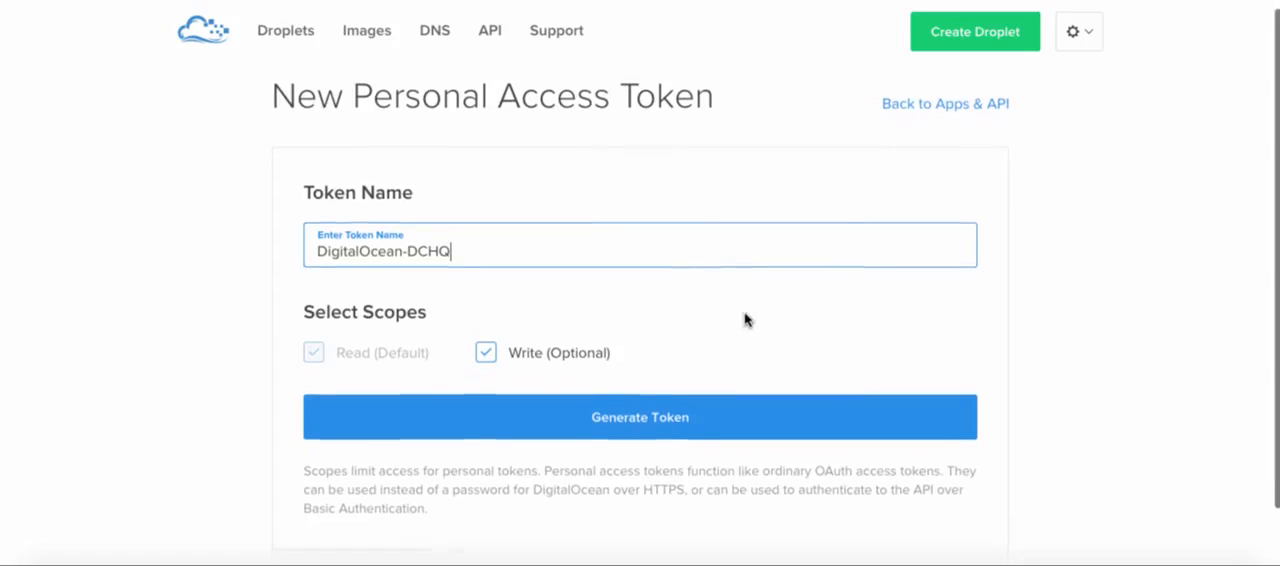
pyautogui.click(644, 420)
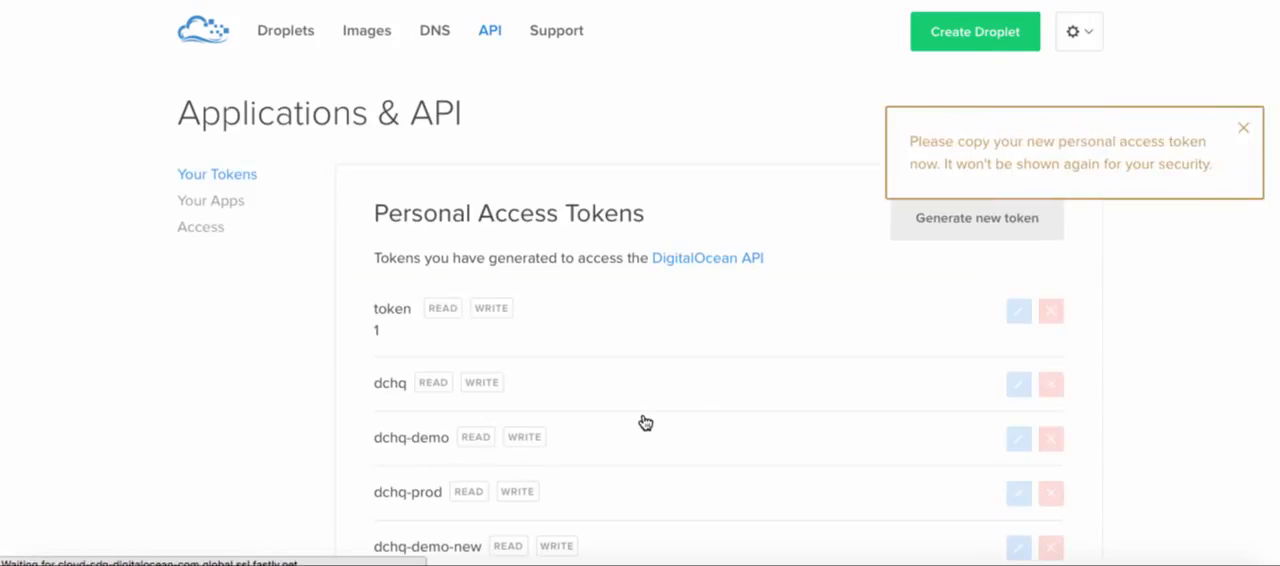
pyautogui.click(1244, 130)
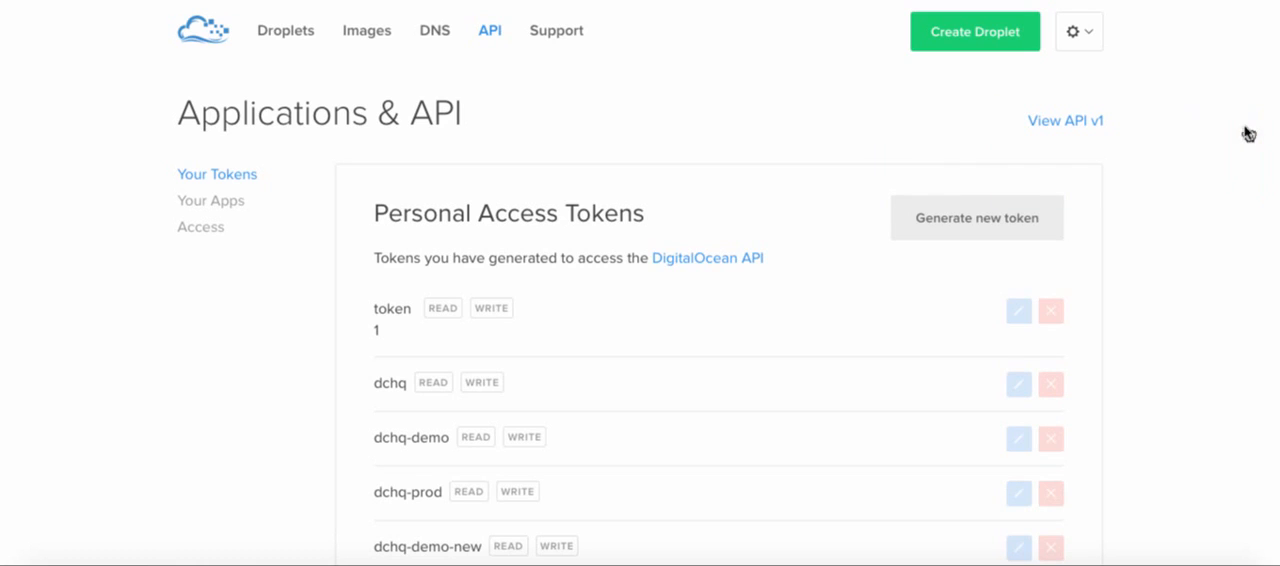
# Copy the newly generated DigitalOcean API token and paste it into the provider's Access Token field in DCHQ
pyautogui.scroll(-3, 925, 254)
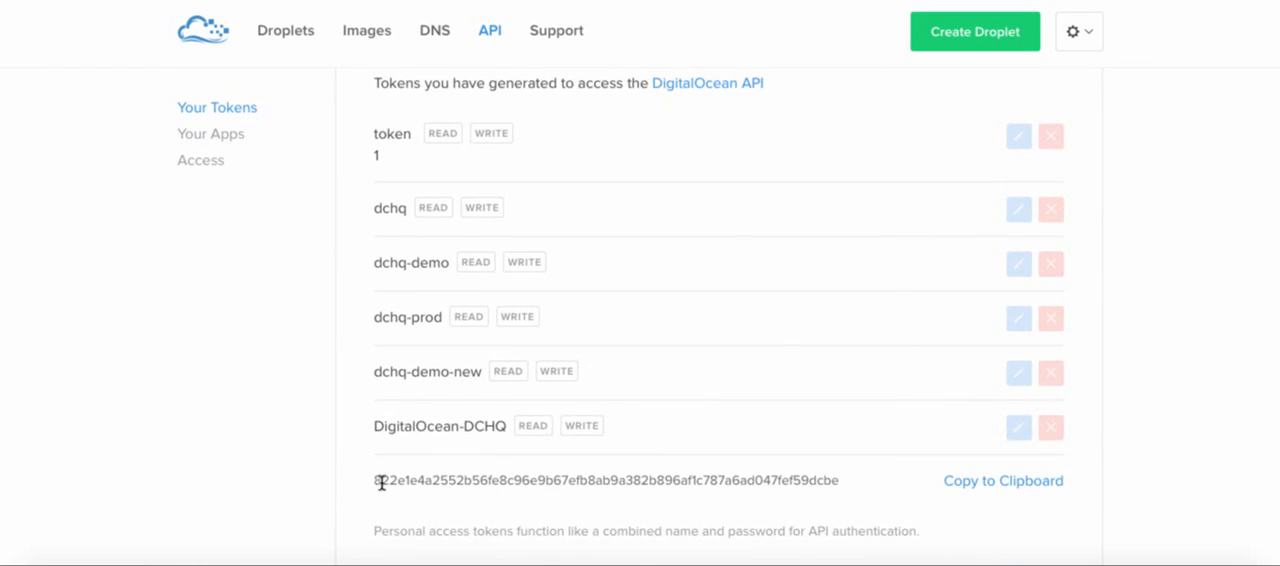
pyautogui.moveTo(371, 485); pyautogui.dragTo(449, 479)
pyautogui.click(445, 478)
pyautogui.moveTo(376, 481); pyautogui.dragTo(838, 486)
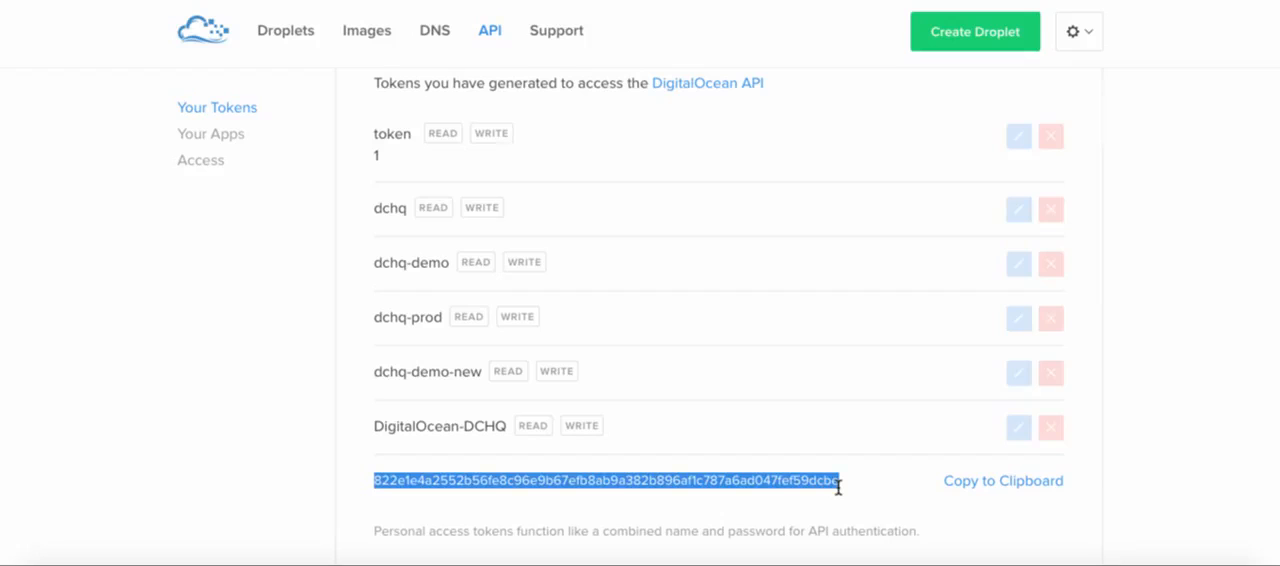
pyautogui.click(720, 1)
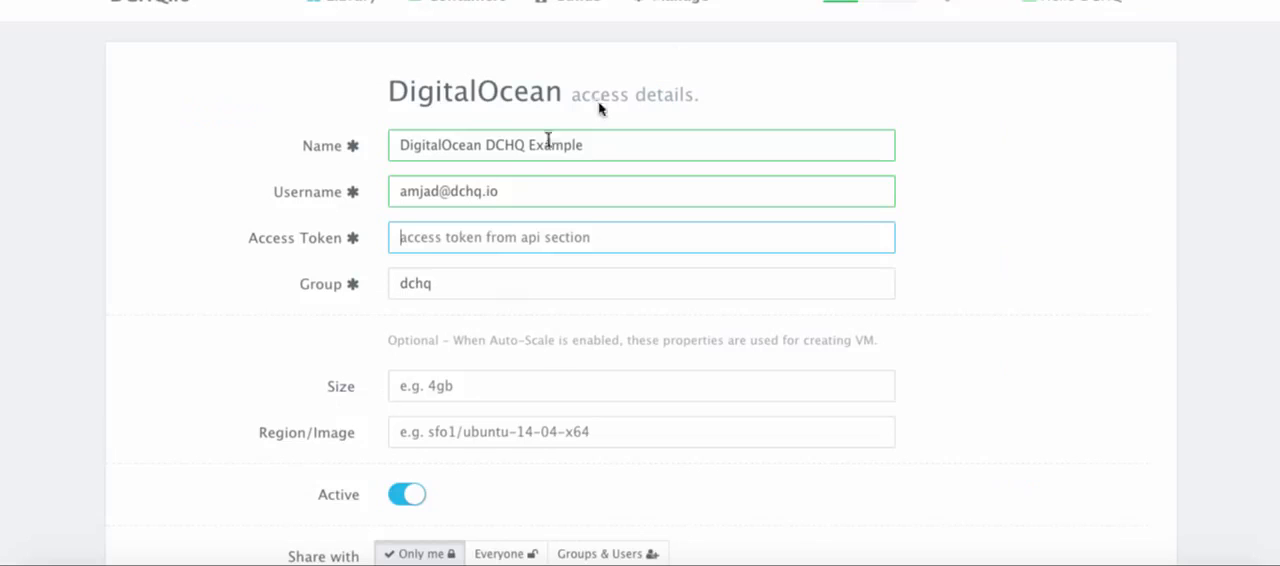
pyautogui.hotkey('ctrl', 'v')
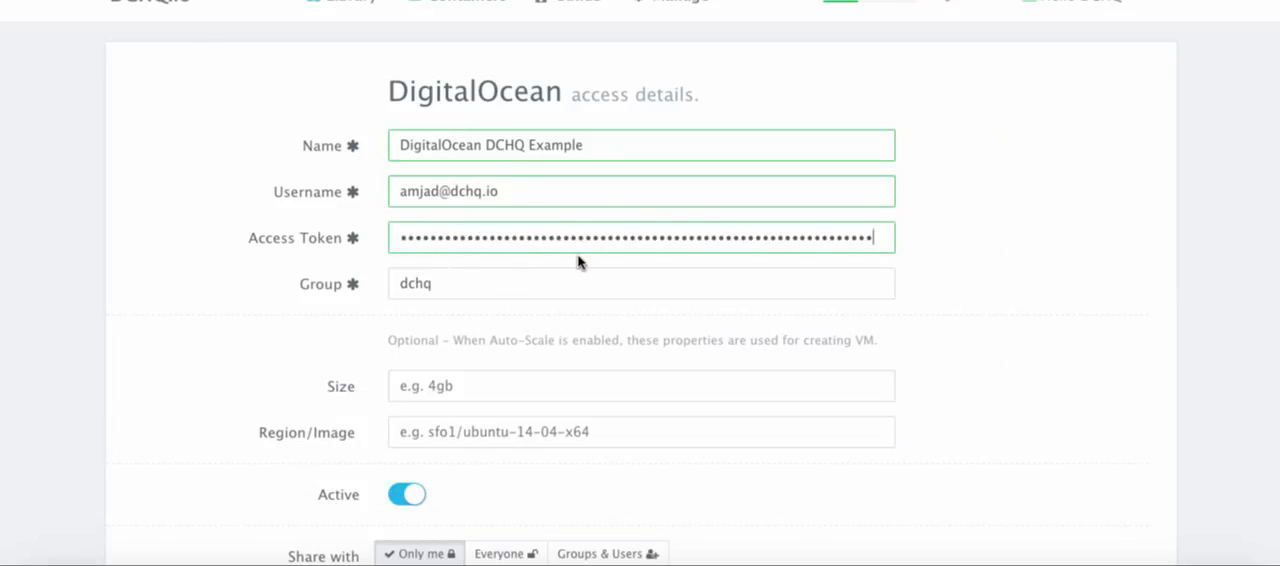
# Save the DigitalOcean provider, leaving the optional size and region/image empty and sharing at Only me
pyautogui.scroll(-1, 478, 300)
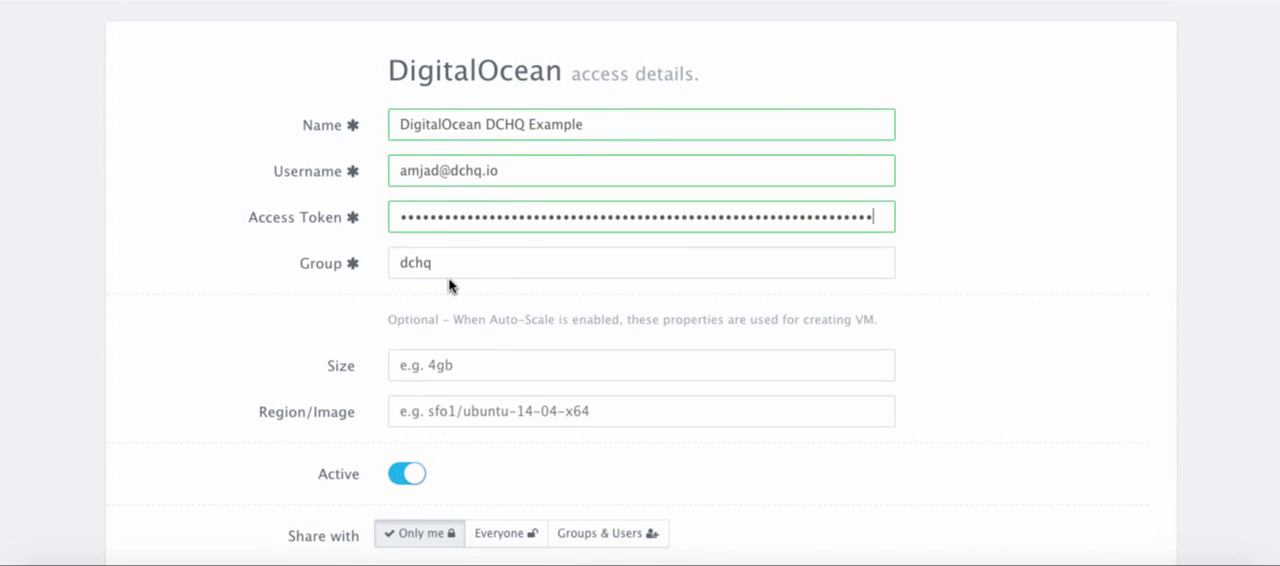
pyautogui.scroll(-1, 449, 286)
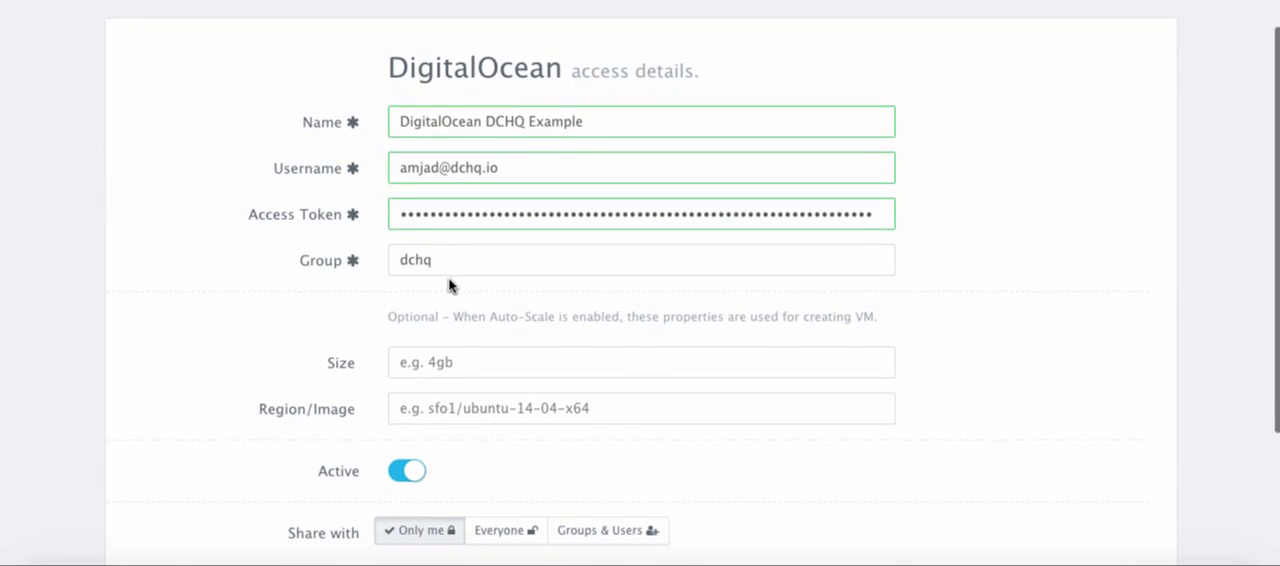
pyautogui.scroll(-2, 449, 286)
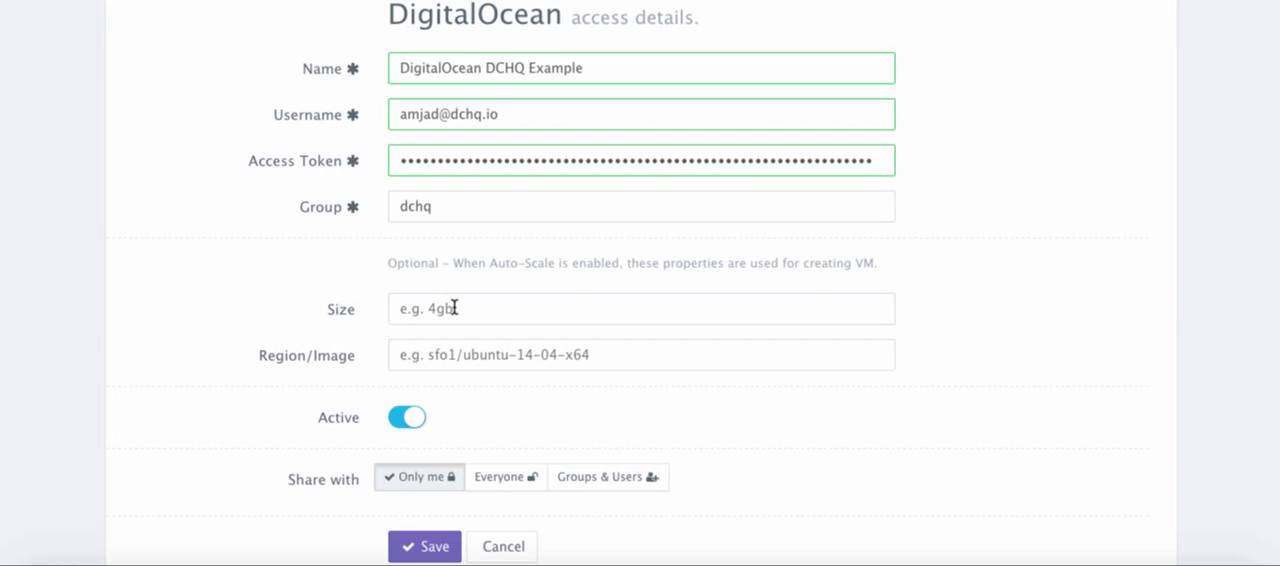
pyautogui.scroll(-2, 454, 308)
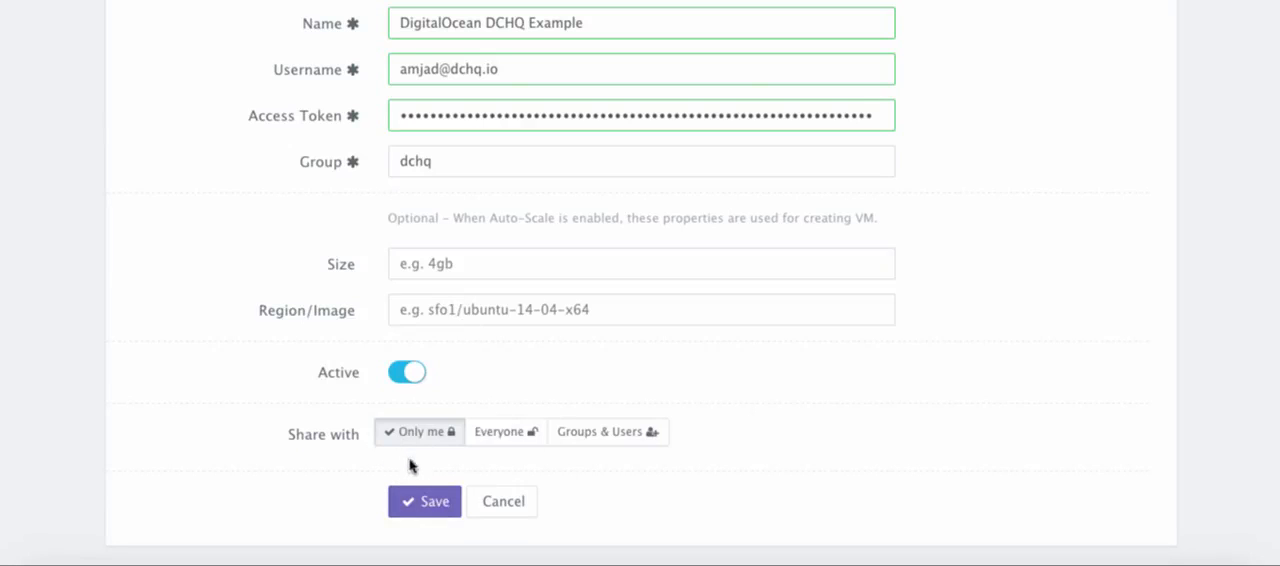
pyautogui.click(423, 501)
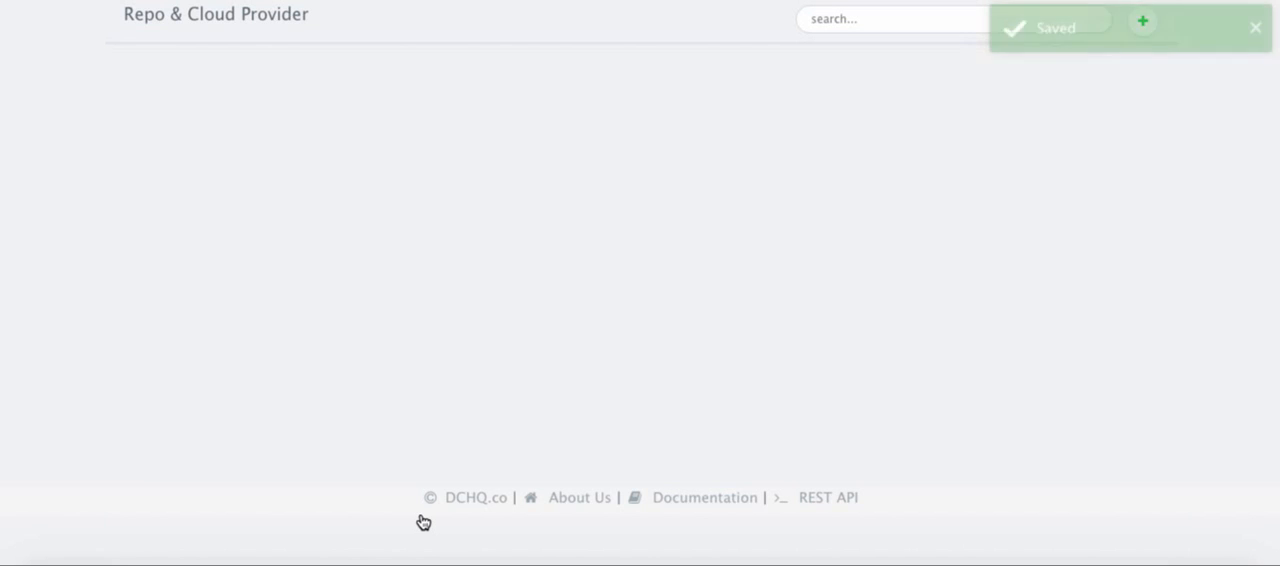
# Start creating a new cluster in the Data Center & Cluster list
pyautogui.scroll(1, 700, 200)
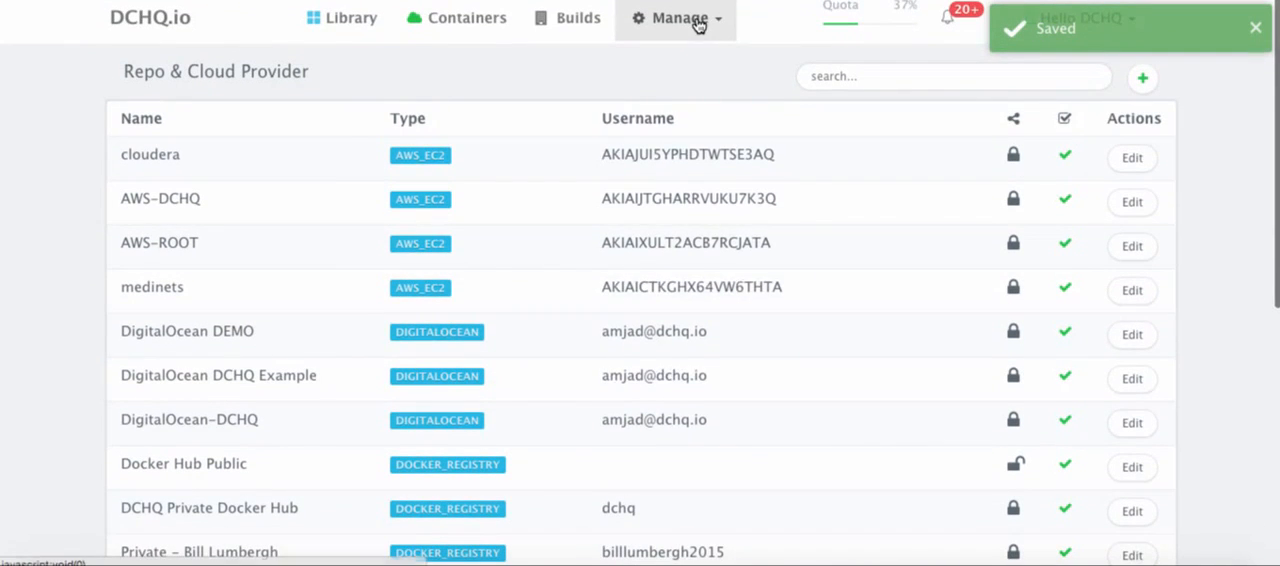
pyautogui.click(697, 21)
pyautogui.click(716, 186)
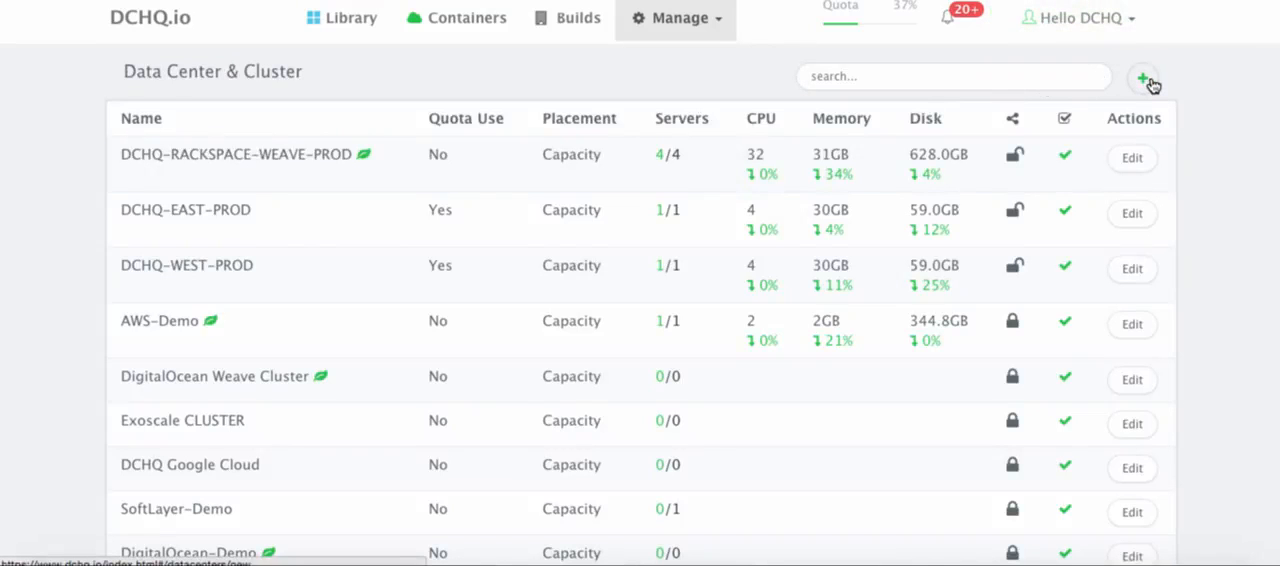
pyautogui.click(1146, 80)
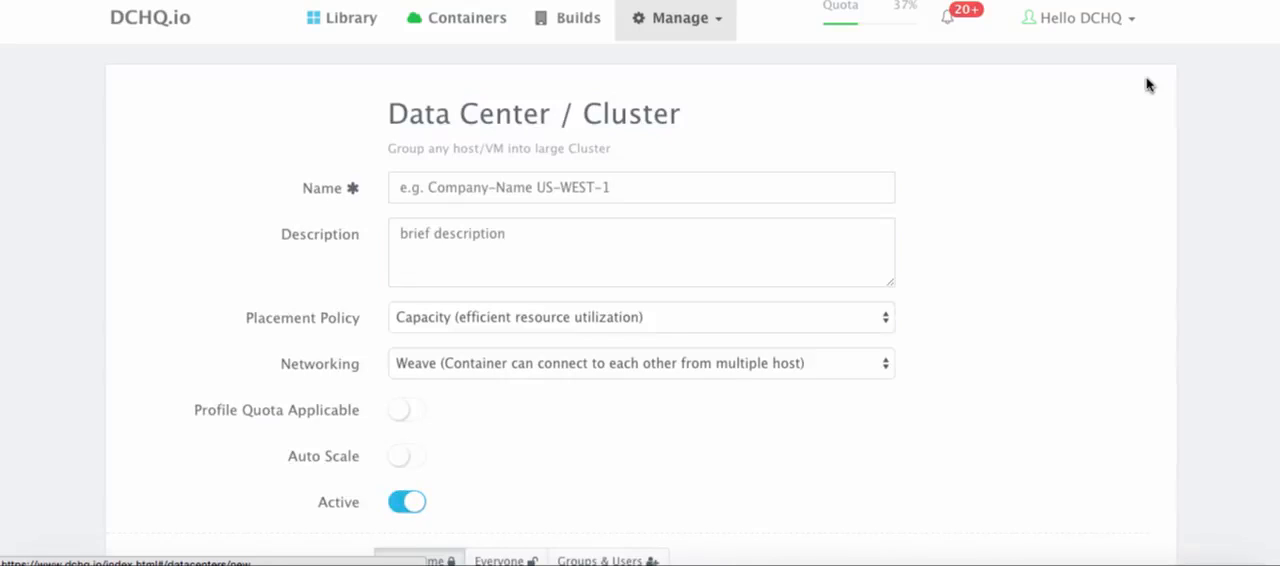
# Name the new cluster "DigitalOcean-DCHQ-Example"
pyautogui.click(595, 190)
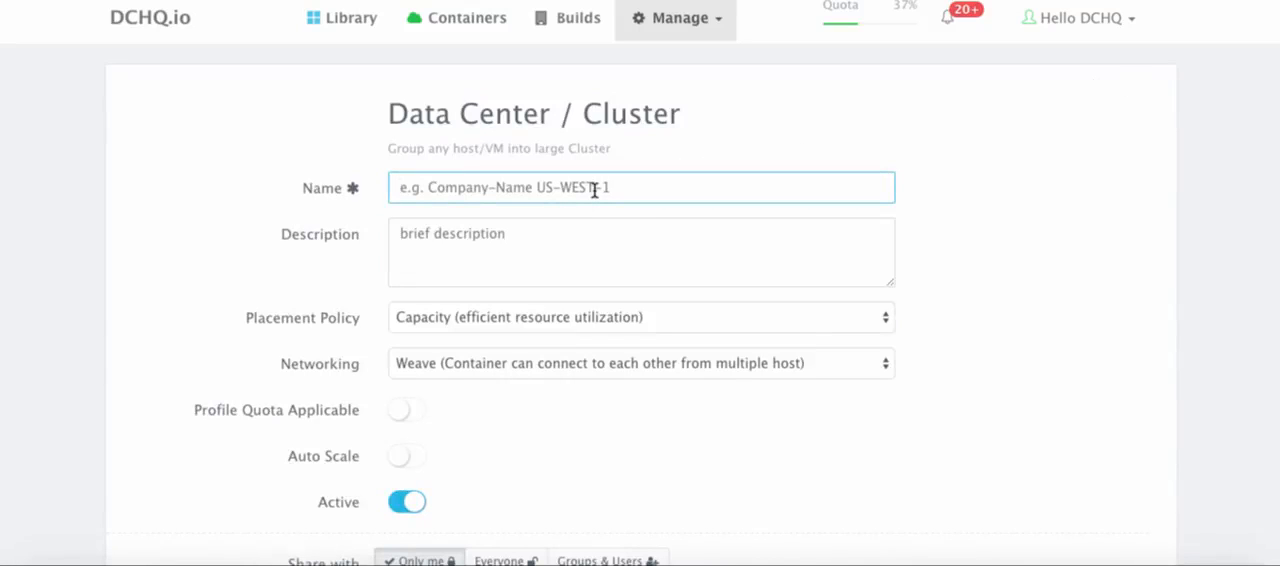
pyautogui.write('Digita')
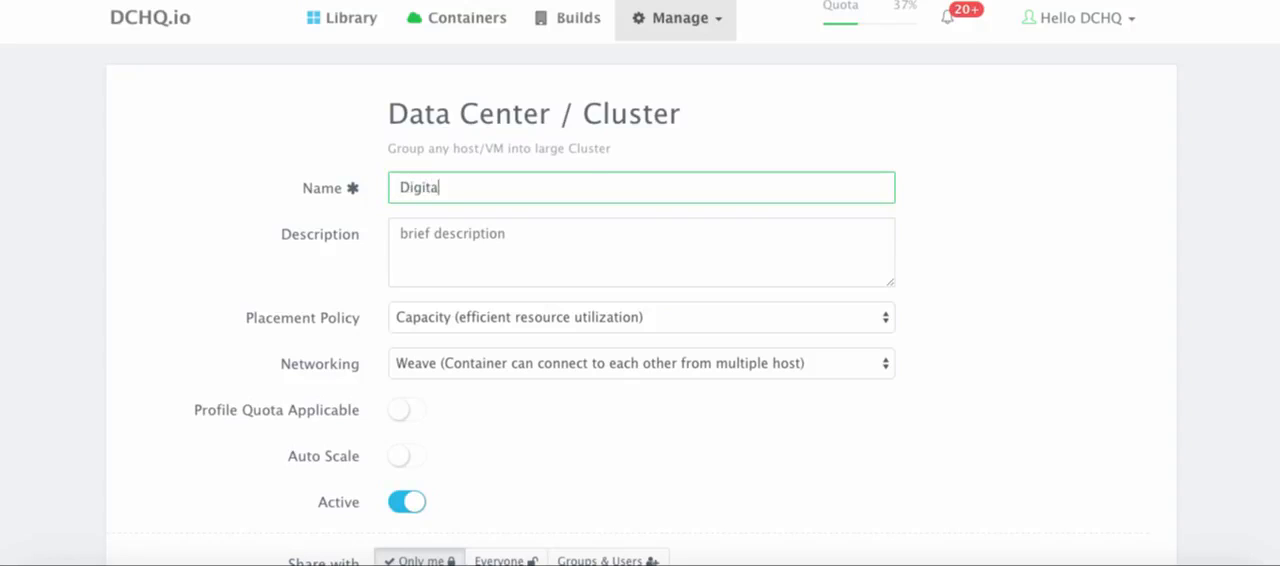
pyautogui.write('lOcean-DCHQ-Example')
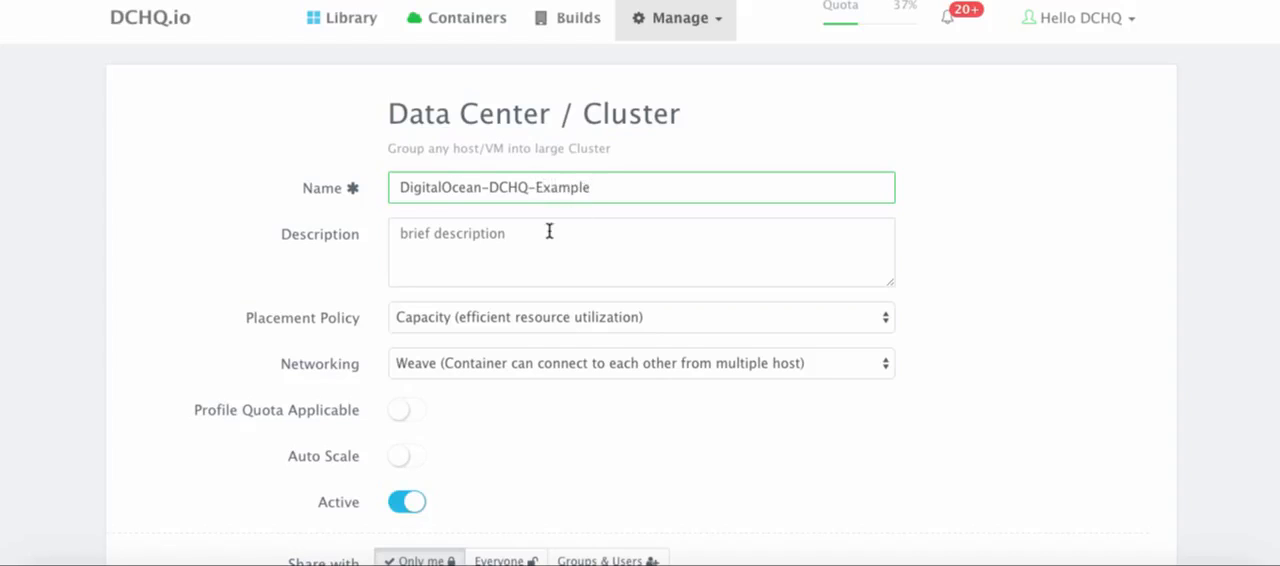
# Review the cluster's placement policy and networking options, keeping Capacity (efficient resource utilization) and Weave
pyautogui.scroll(-1, 549, 231)
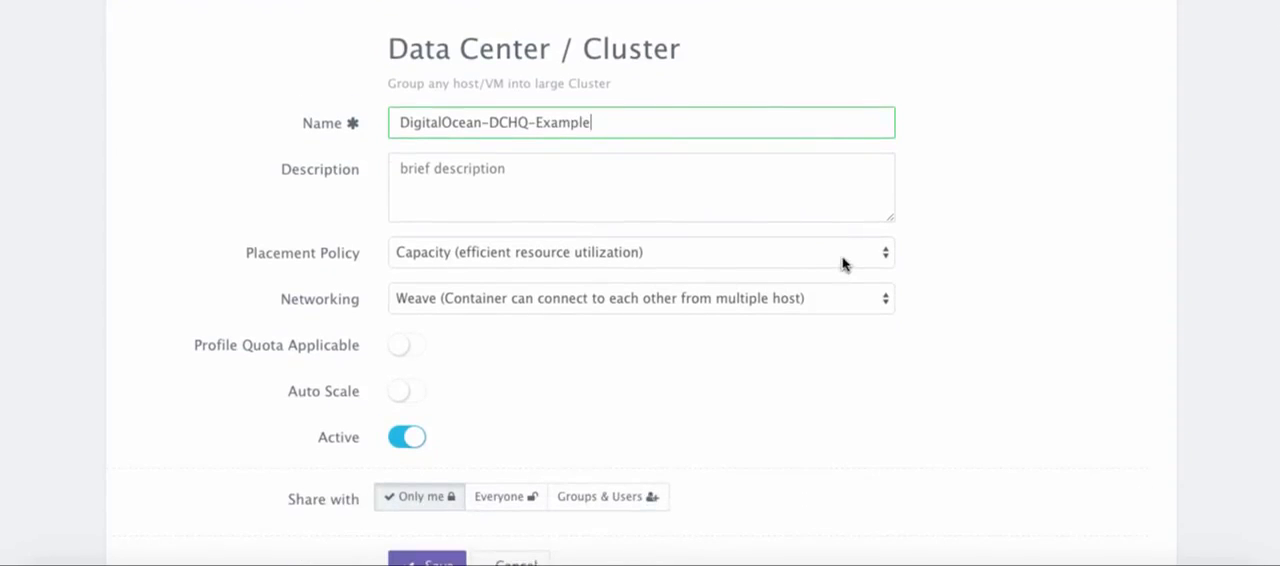
pyautogui.click(665, 264)
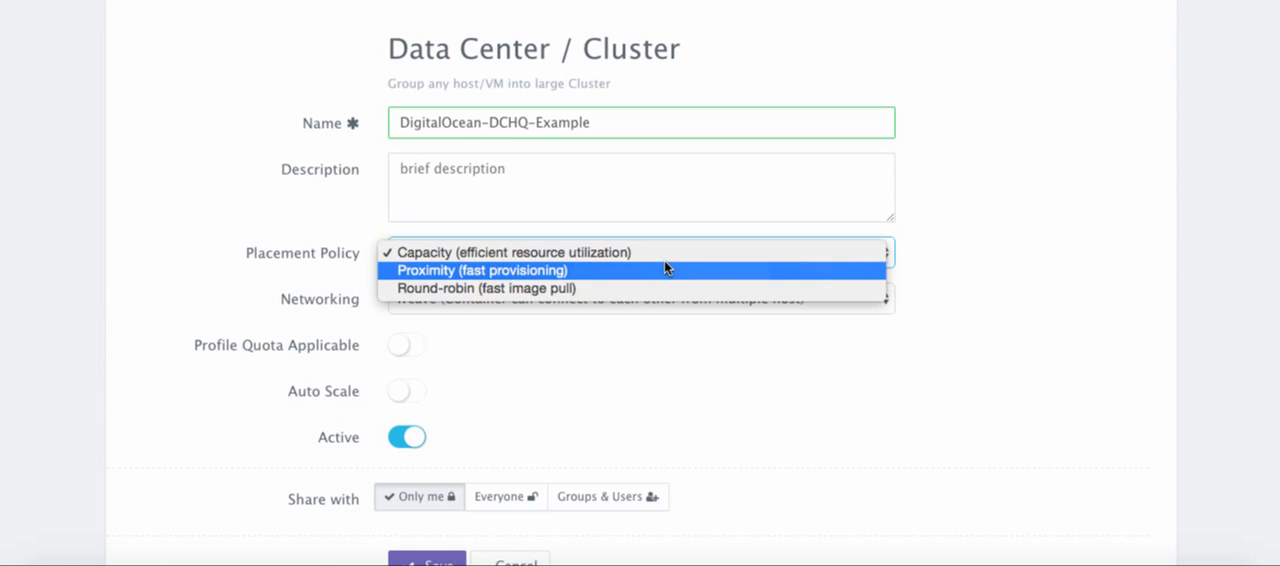
pyautogui.click(985, 237)
pyautogui.scroll(-2, 985, 237)
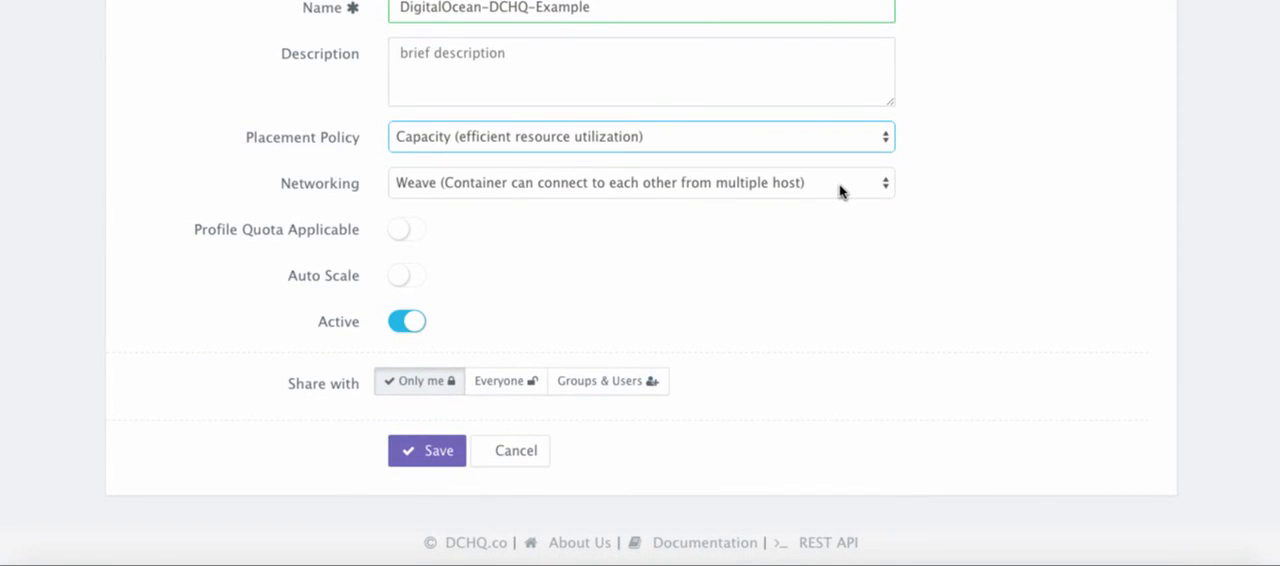
pyautogui.click(840, 192)
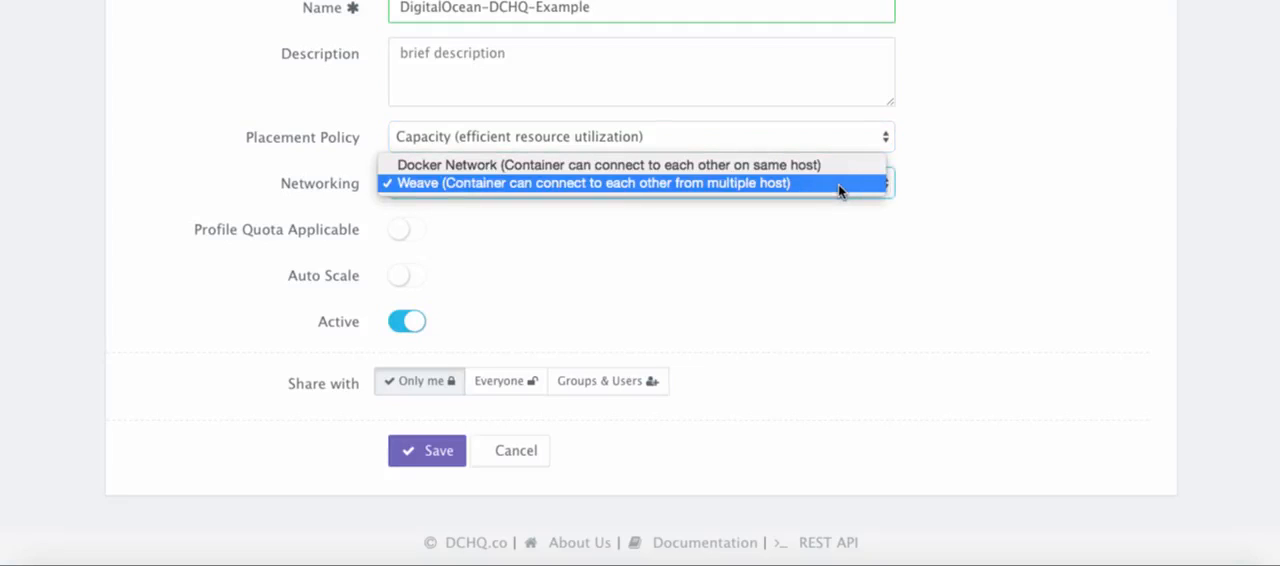
pyautogui.click(700, 248)
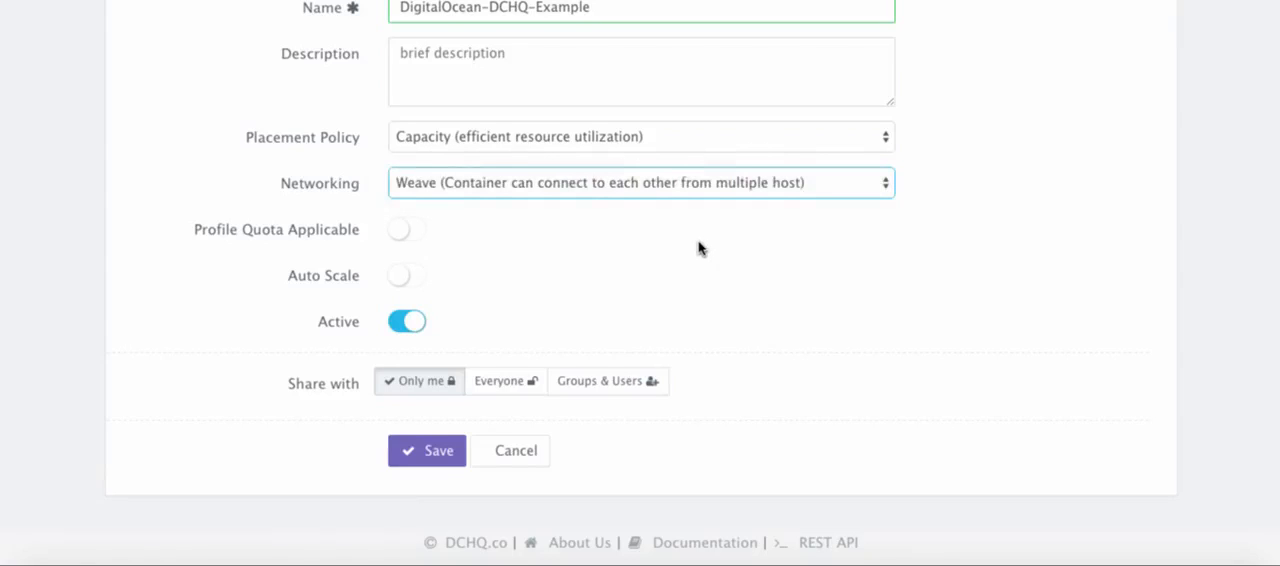
# Enable Auto Scale with DigitalOcean DCHQ Example as the cloud provider and a scale limit of 10, and save the cluster
pyautogui.scroll(-1, 700, 248)
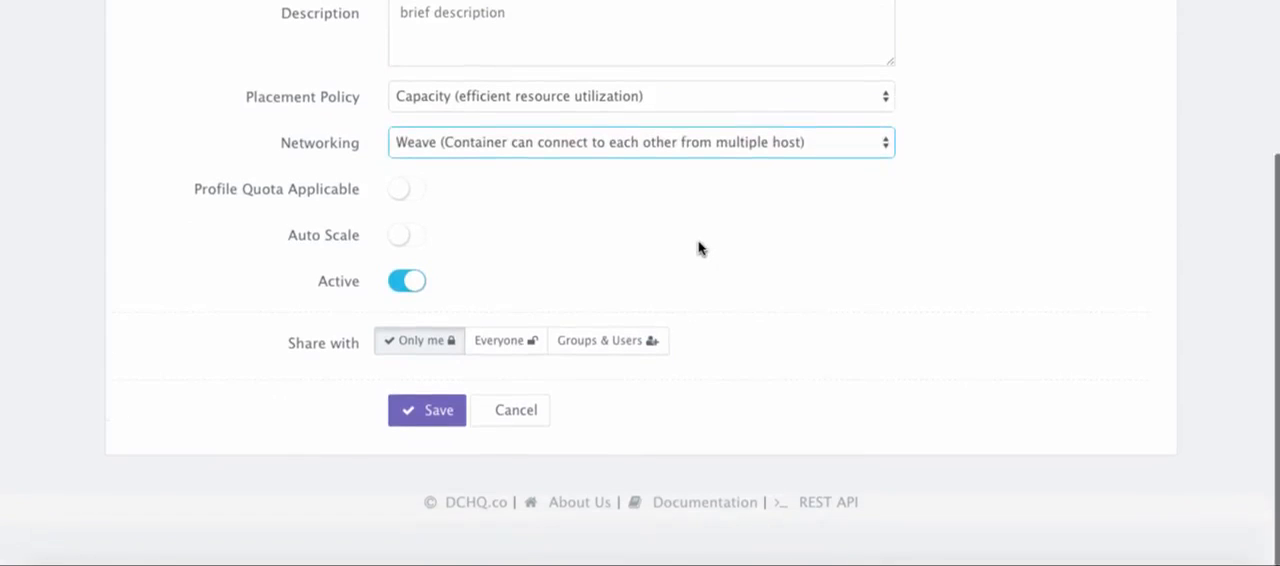
pyautogui.click(410, 236)
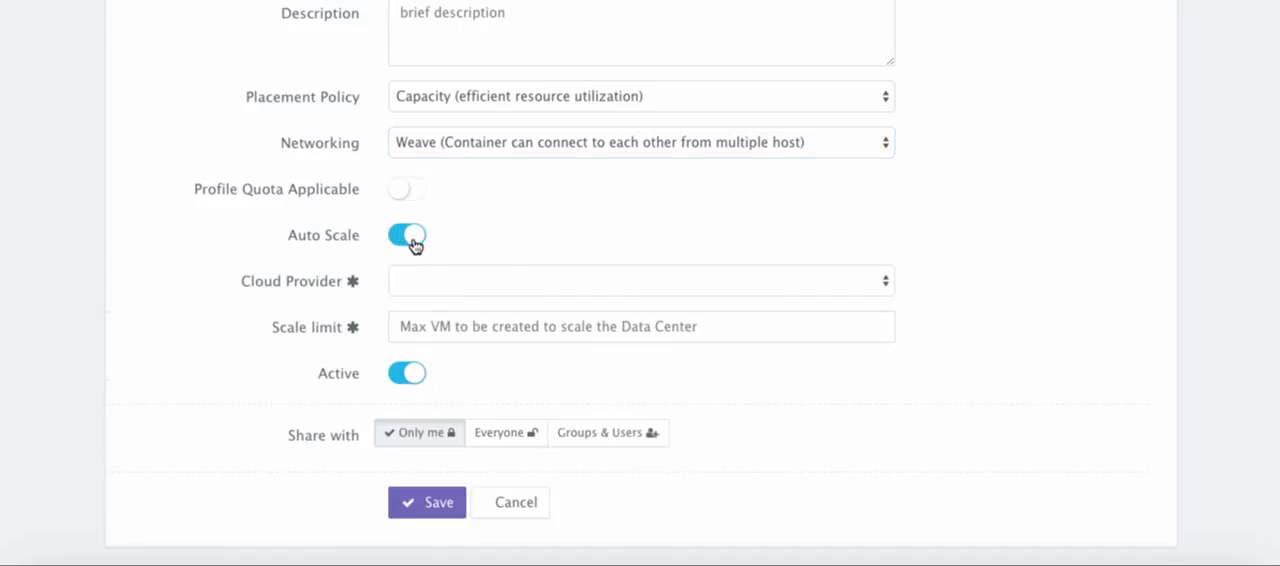
pyautogui.click(502, 278)
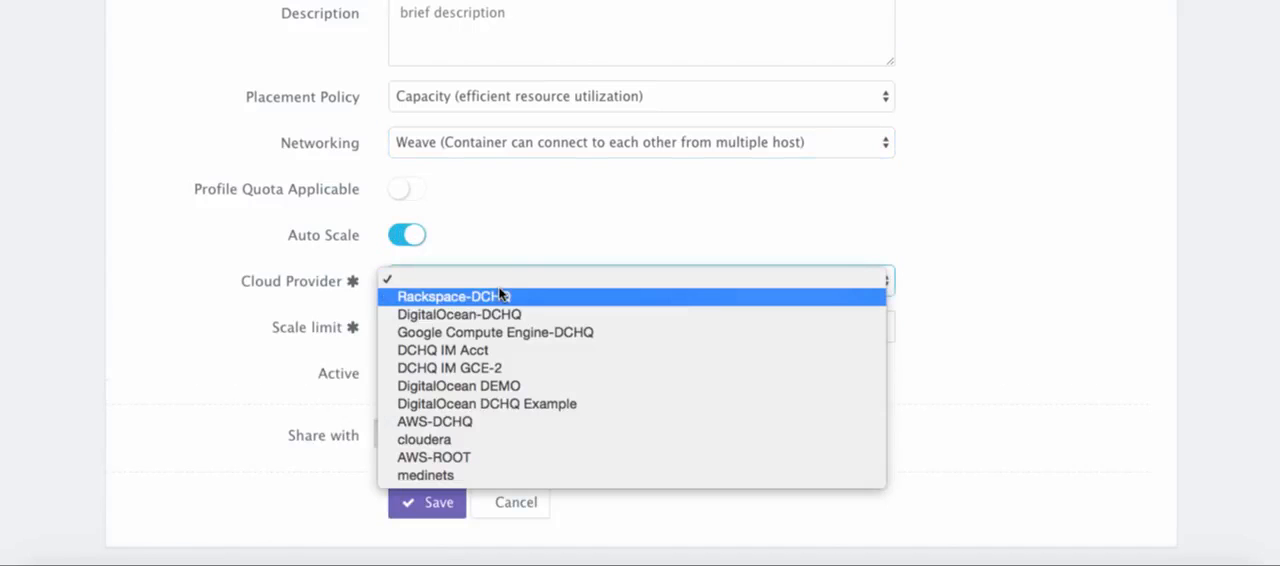
pyautogui.click(567, 404)
pyautogui.click(462, 336)
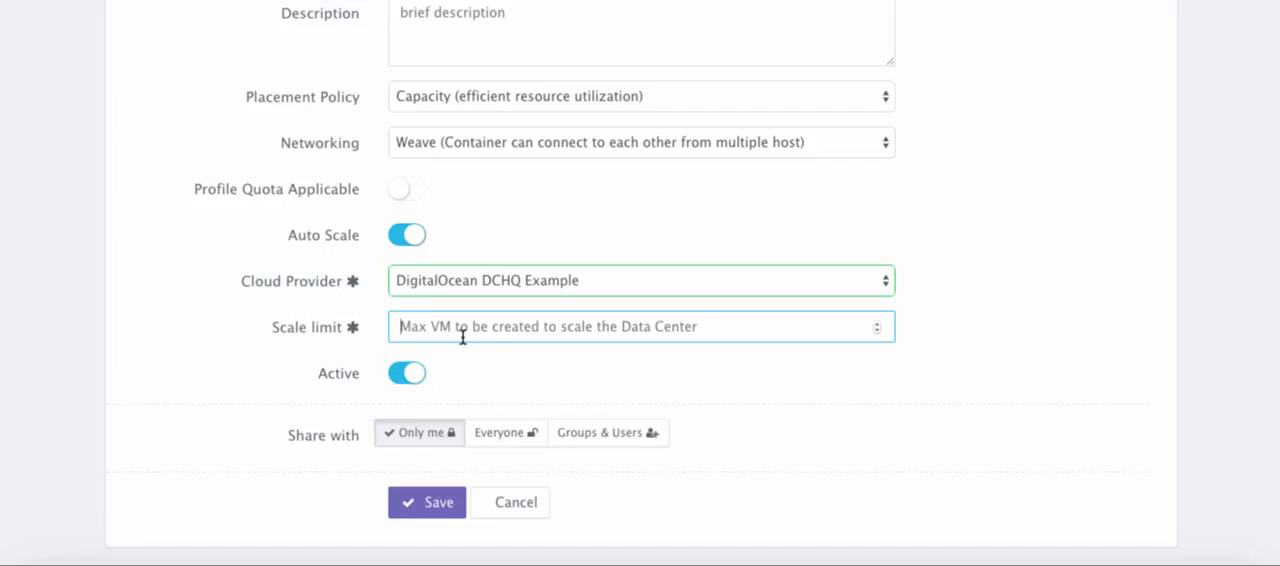
pyautogui.write('10')
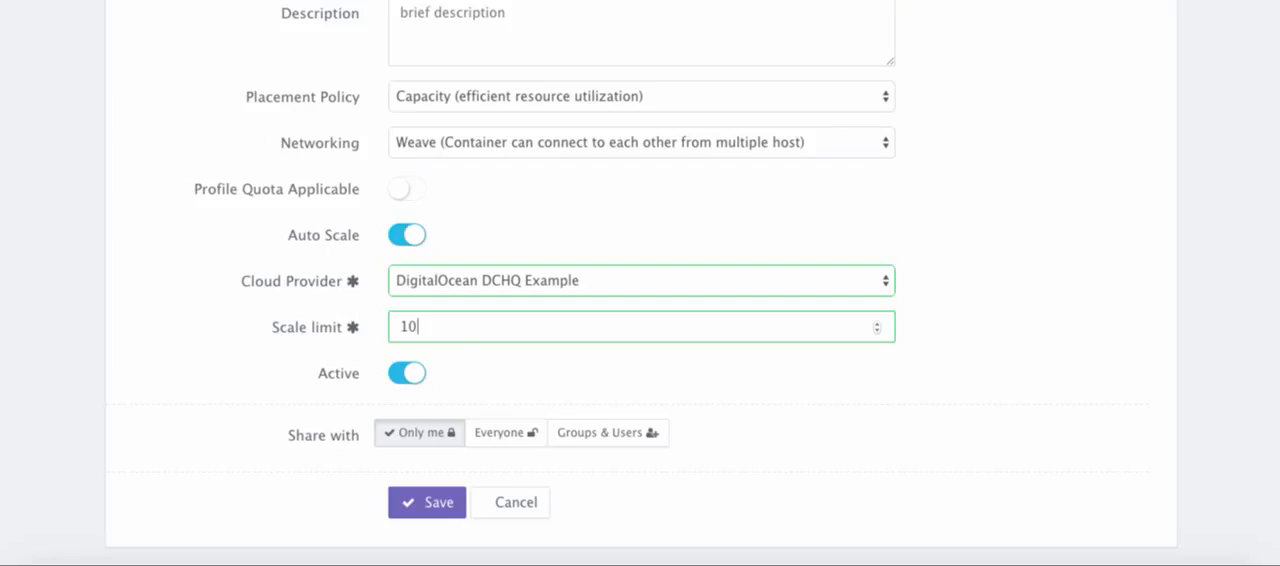
pyautogui.click(418, 502)
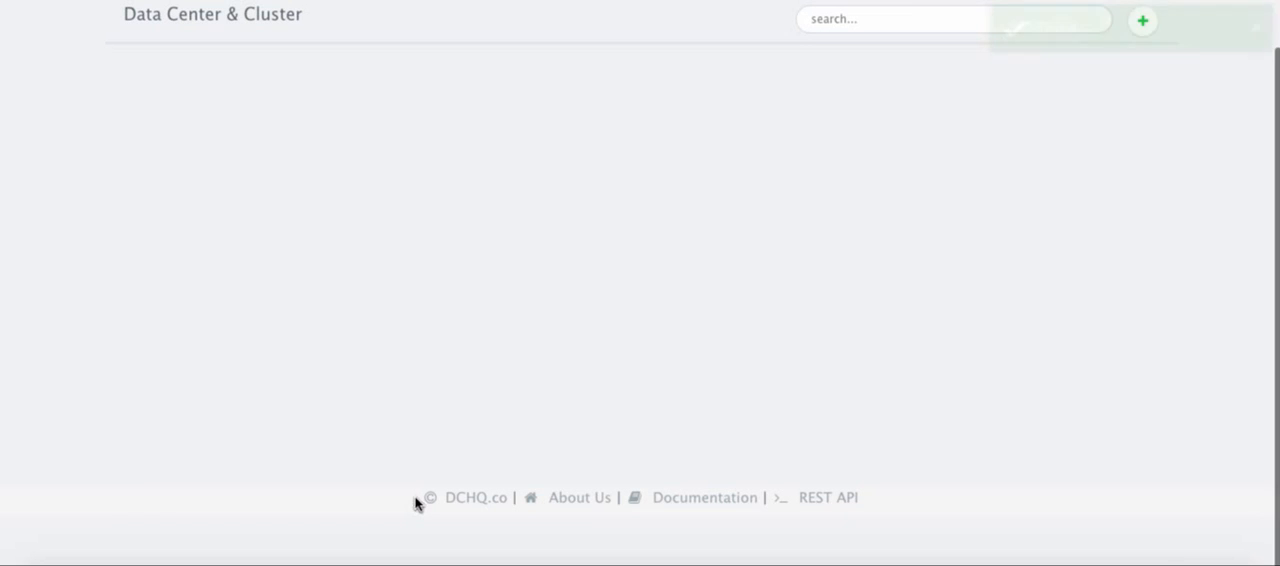
# Start creating an automatically configured DigitalOcean VM from the Bare-metal Server & VM list
pyautogui.scroll(2, 723, 229)
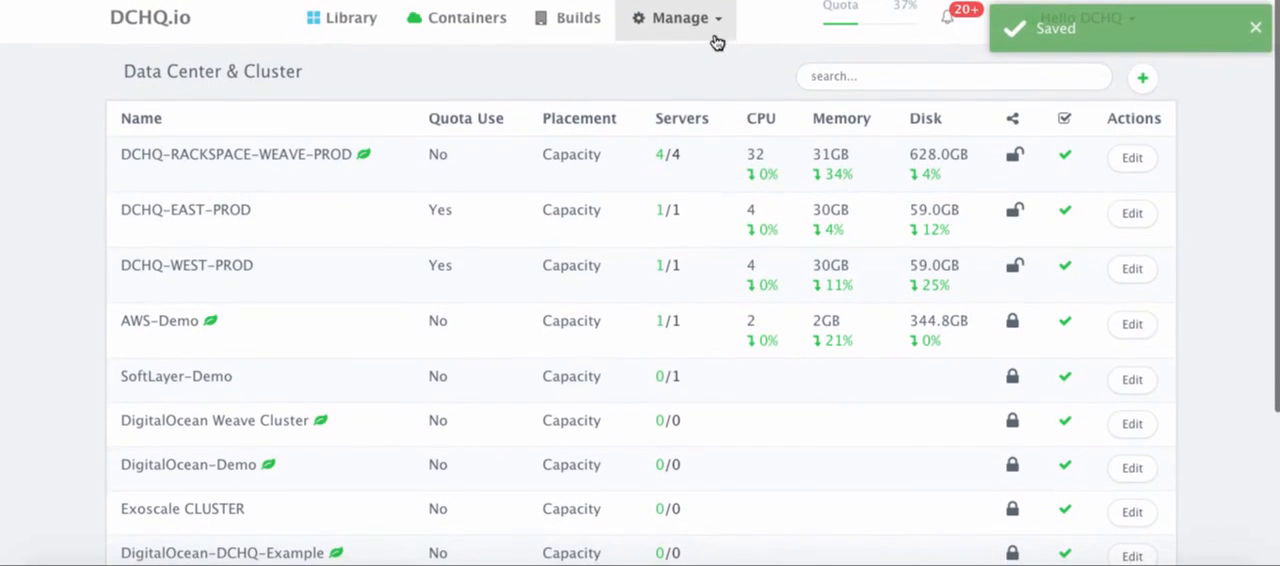
pyautogui.click(716, 38)
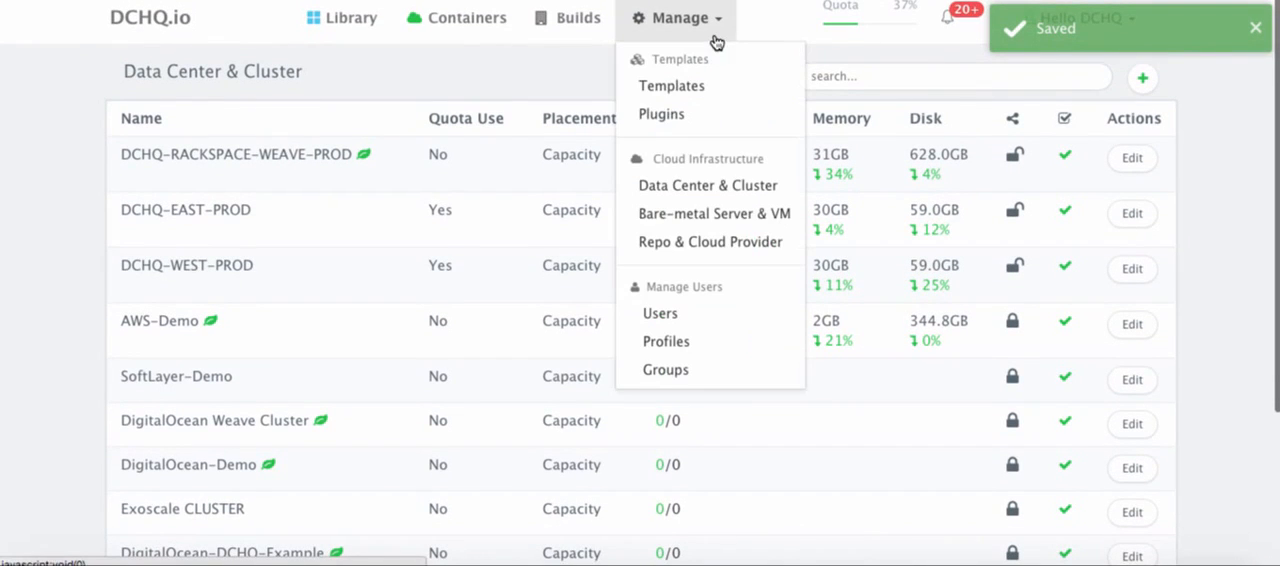
pyautogui.click(760, 222)
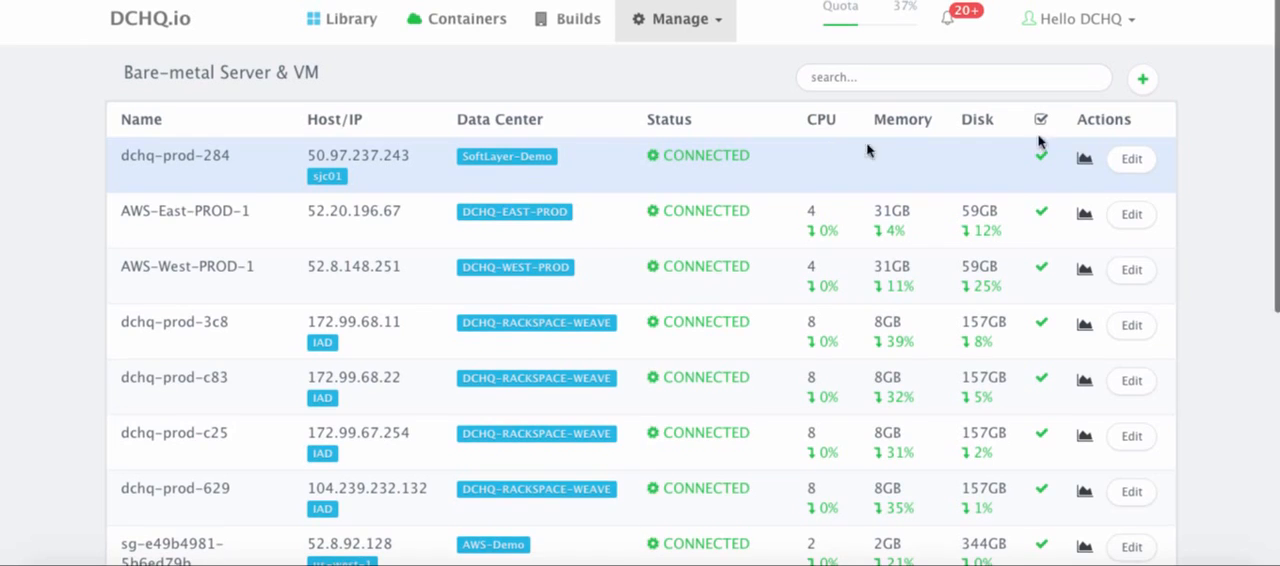
pyautogui.click(1144, 80)
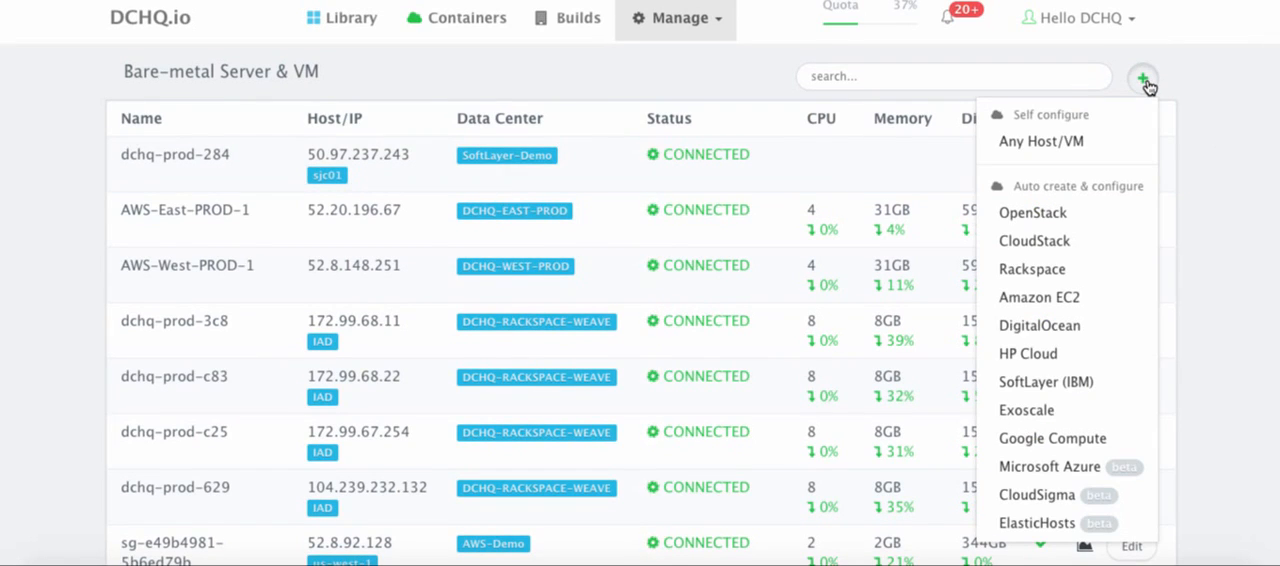
pyautogui.click(1040, 326)
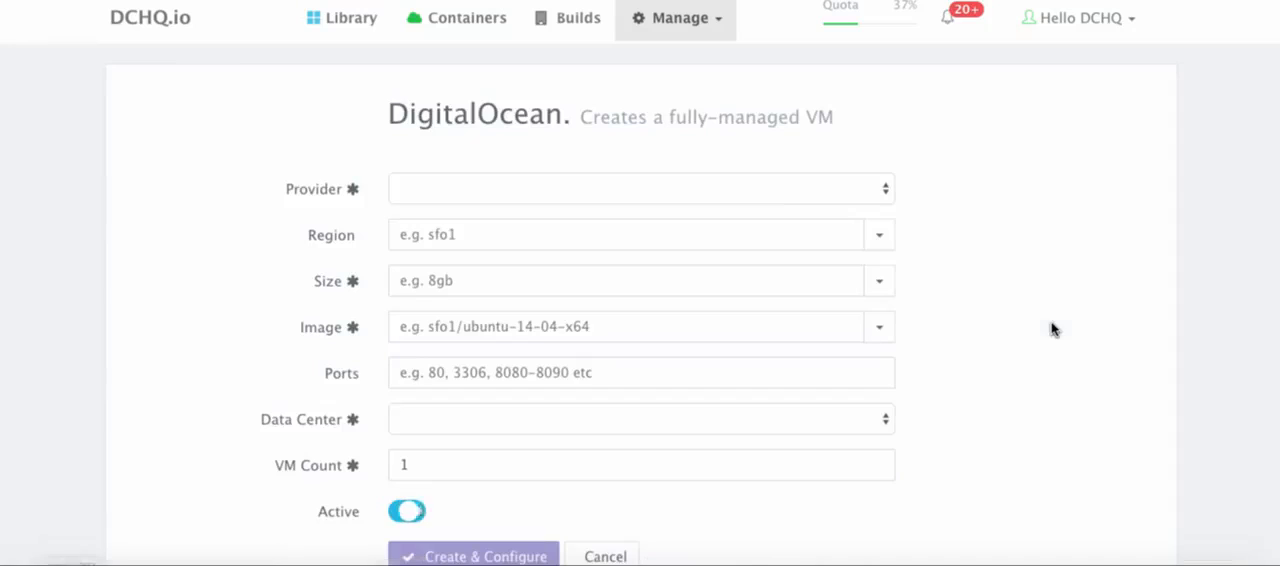
# Set the VM's provider to DigitalOcean DCHQ Example, its region to San Francisco 1 (sfo1) and its size to 4gb
pyautogui.click(797, 198)
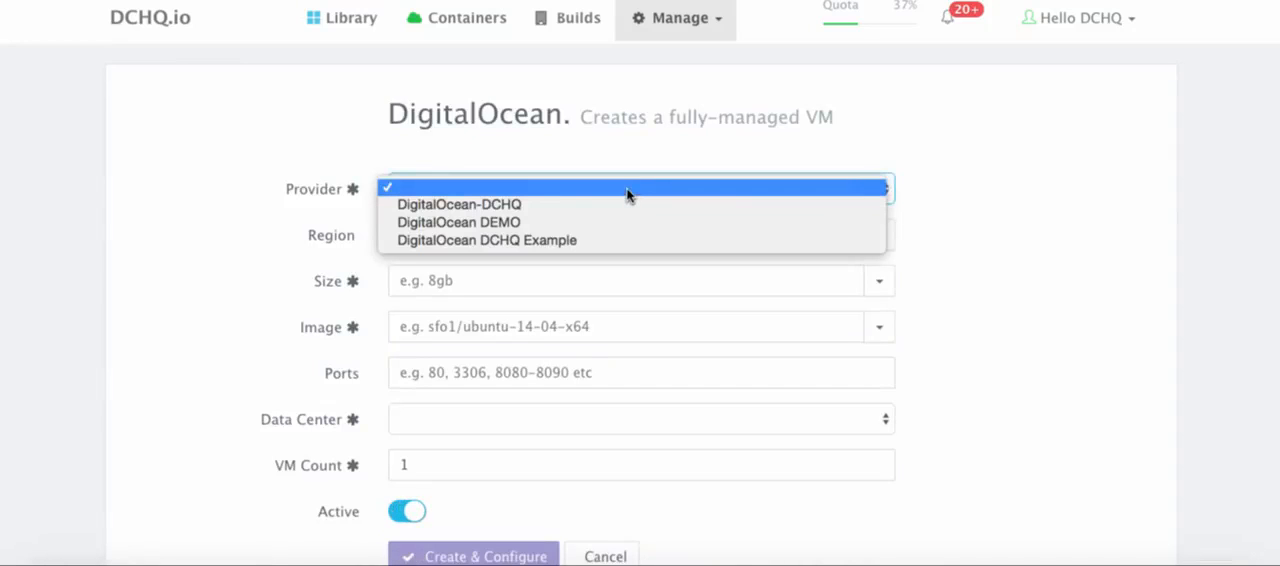
pyautogui.click(590, 242)
pyautogui.click(880, 238)
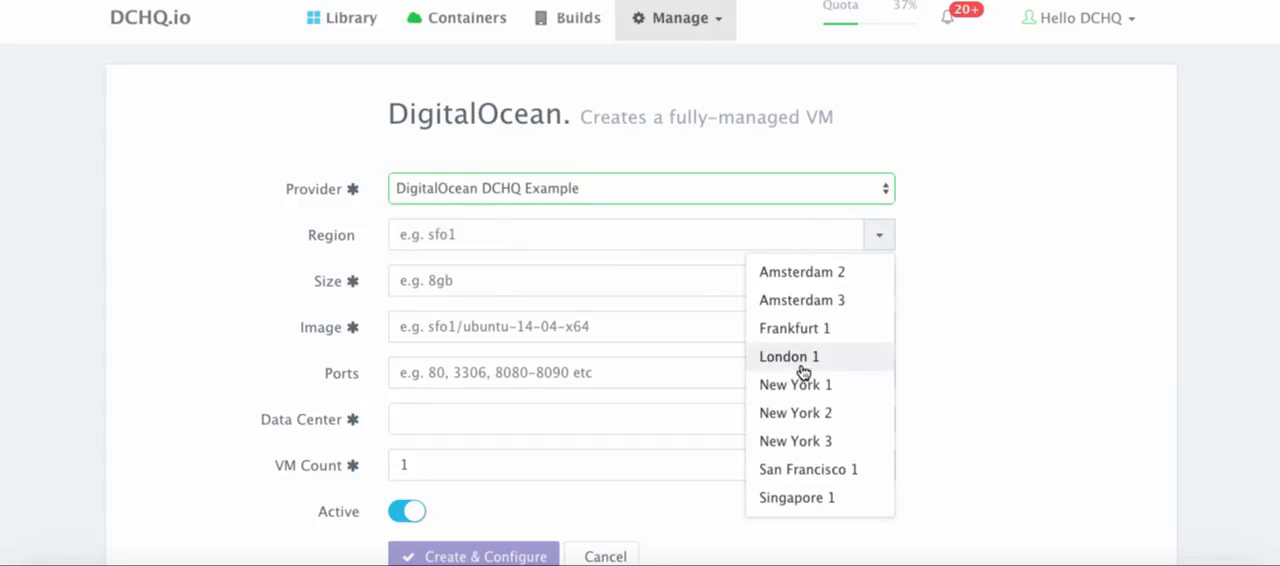
pyautogui.click(796, 469)
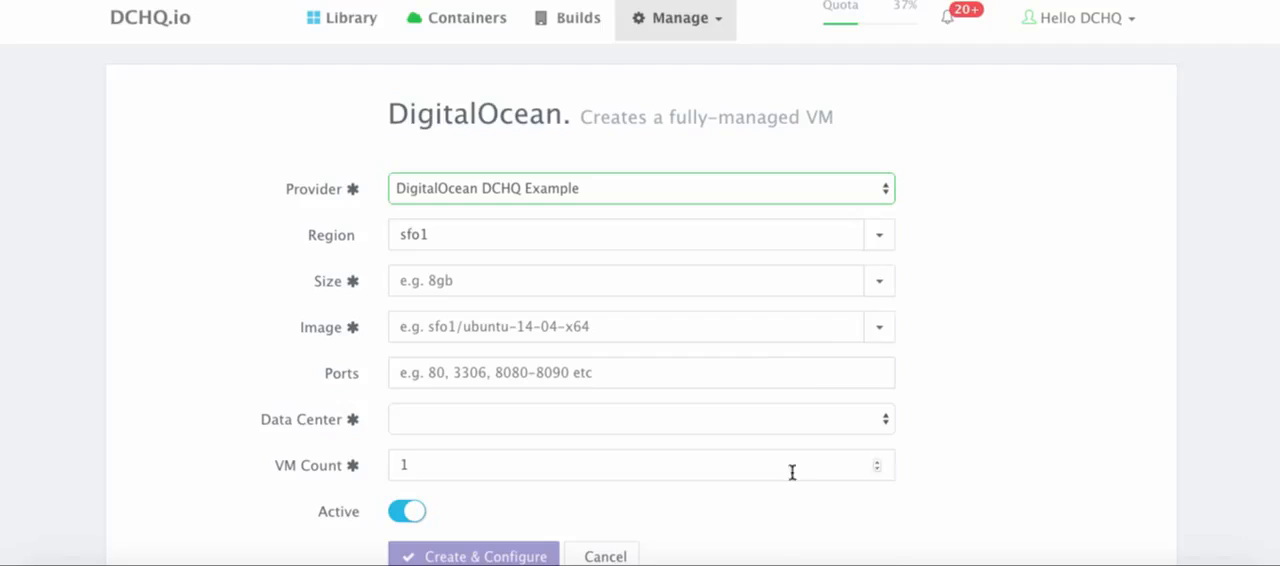
pyautogui.click(881, 289)
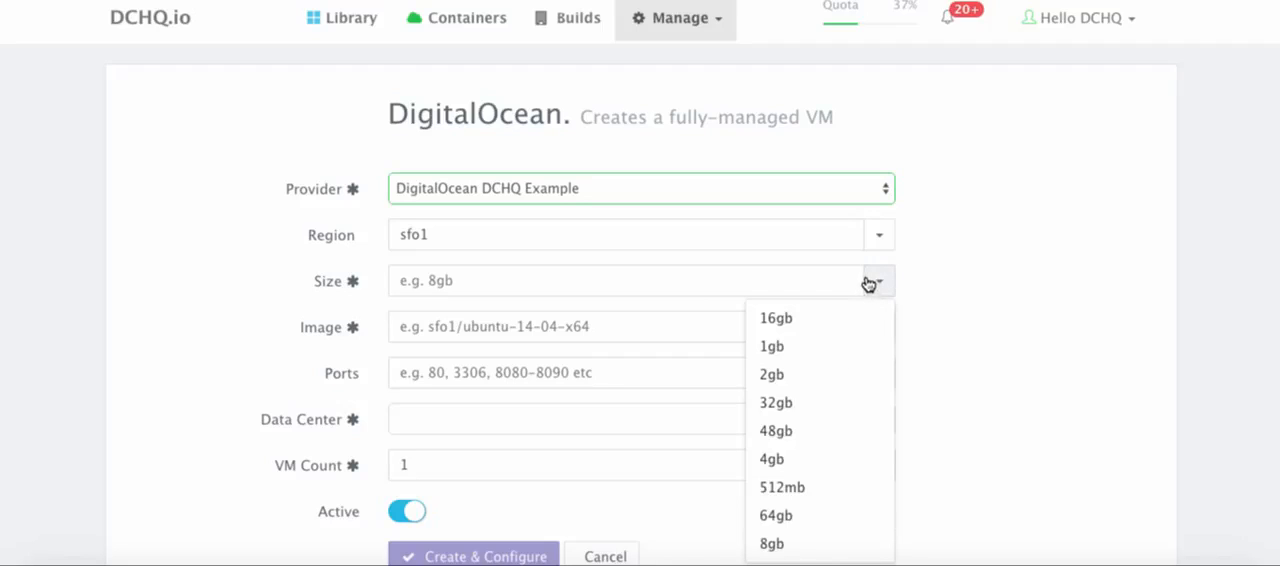
pyautogui.click(782, 462)
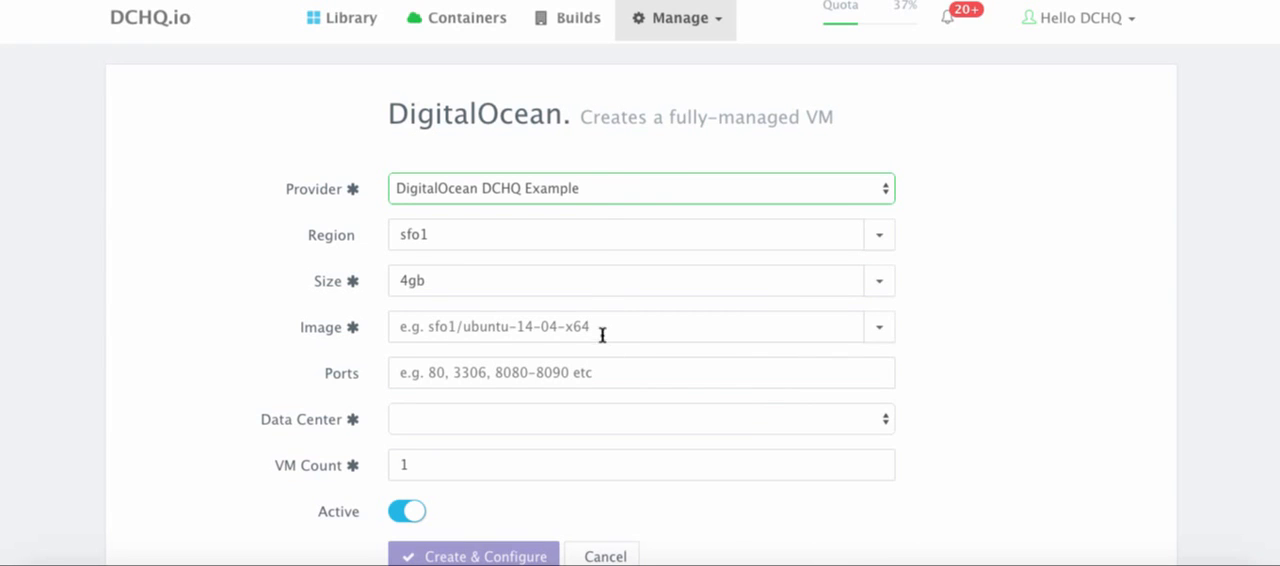
# Choose sfo1/ubuntu-14-04-x64 as the VM image
pyautogui.click(880, 326)
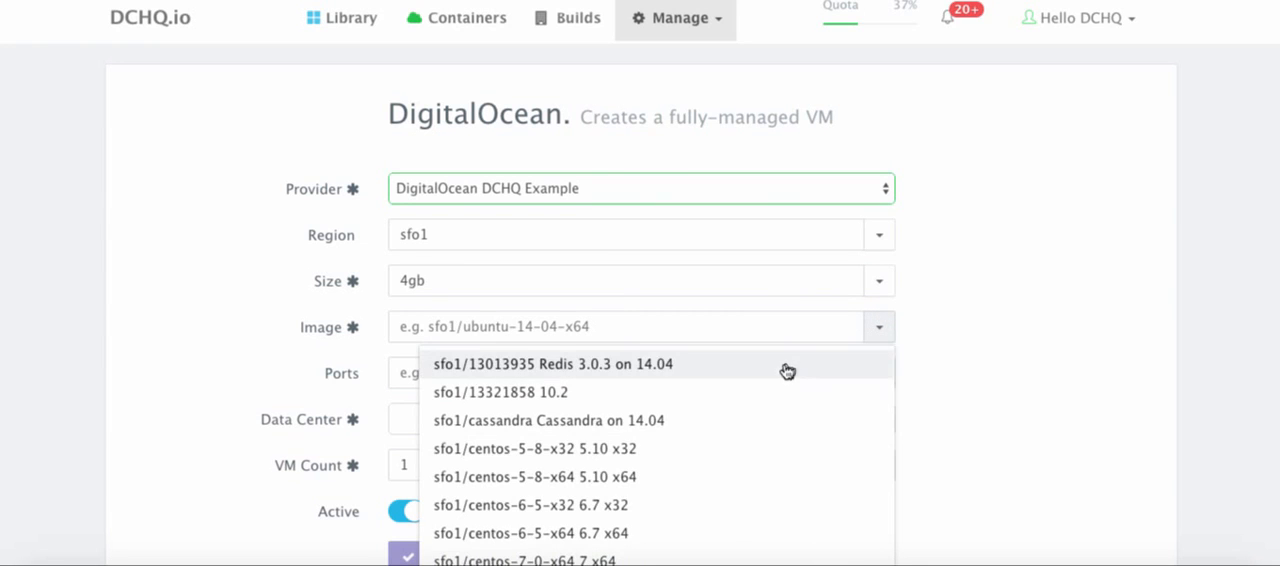
pyautogui.scroll(-10, 787, 371)
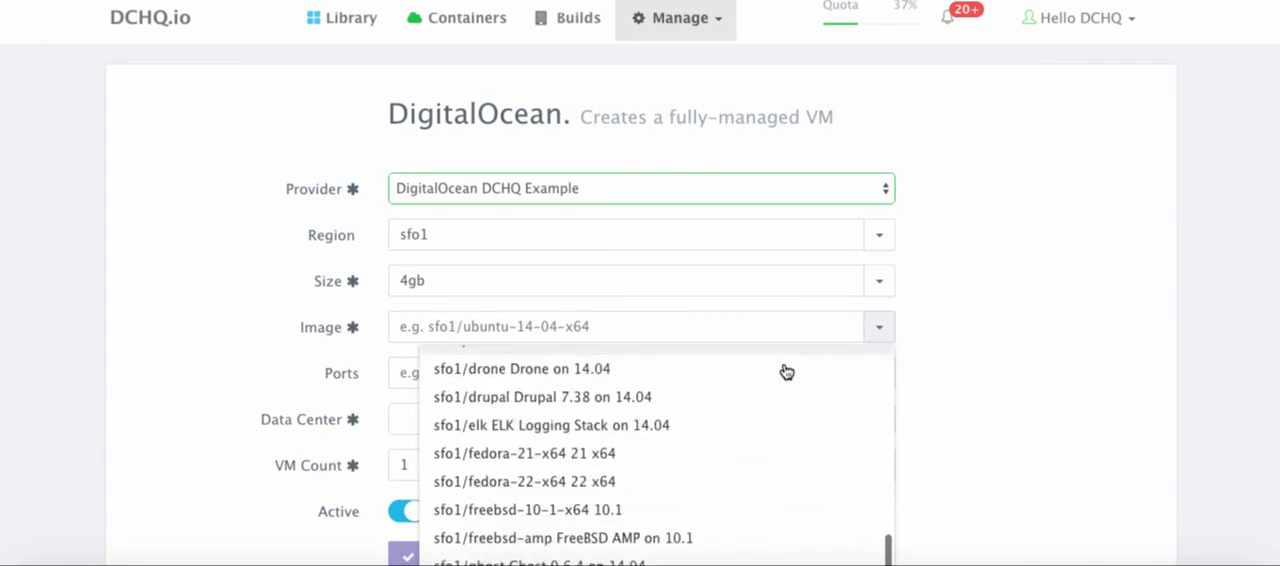
pyautogui.scroll(-15, 787, 371)
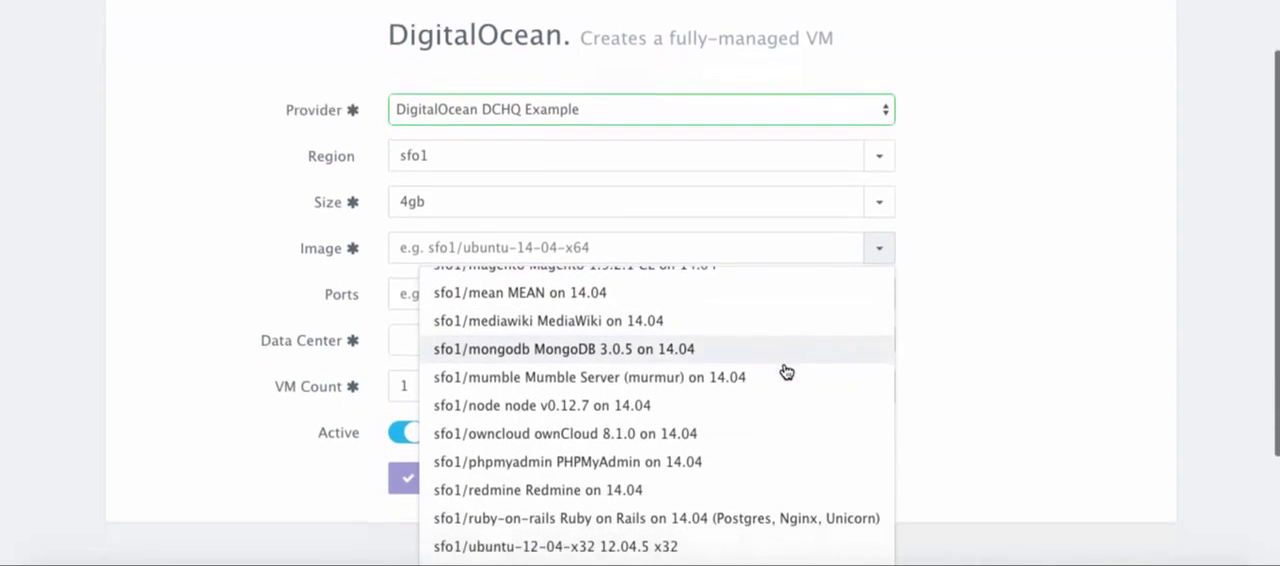
pyautogui.scroll(-3, 787, 371)
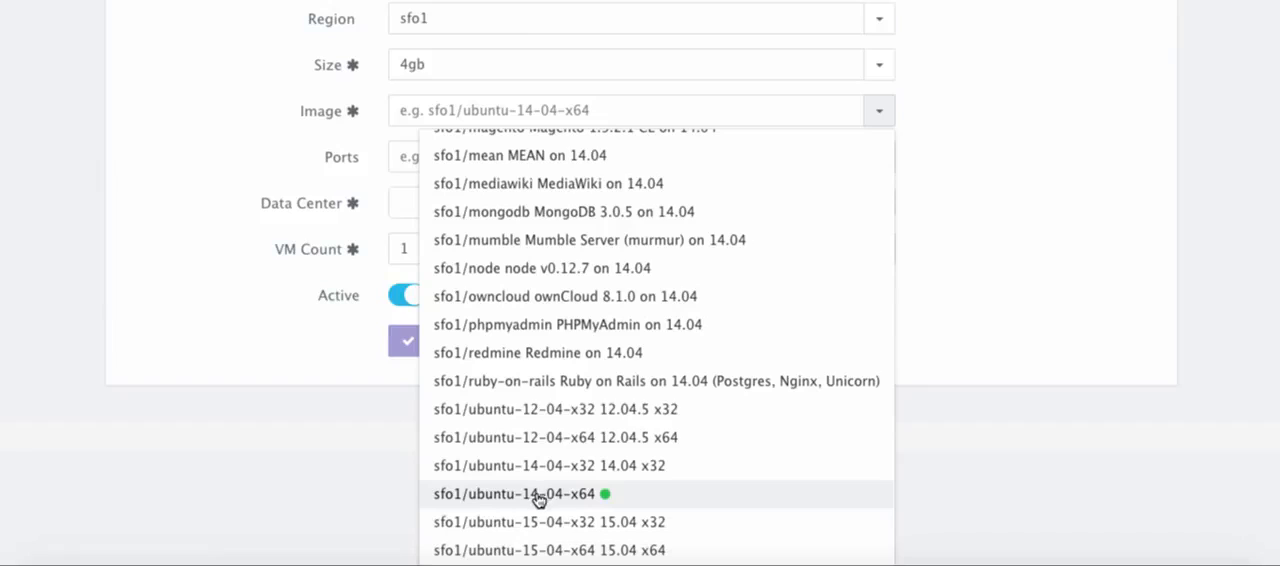
pyautogui.click(535, 496)
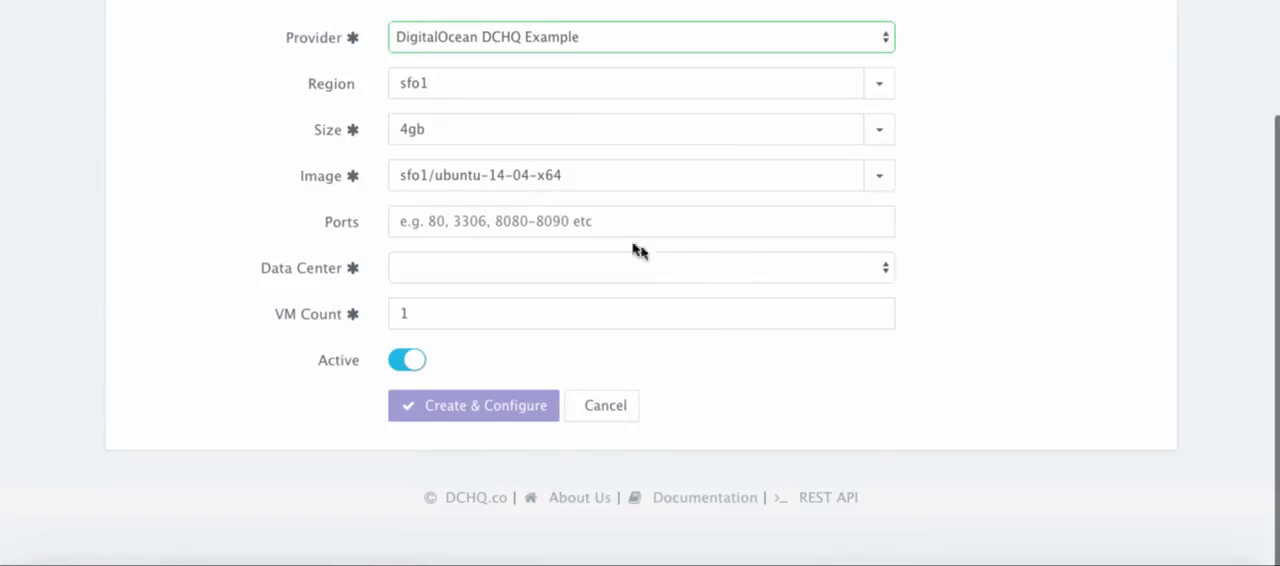
pyautogui.click(605, 228)
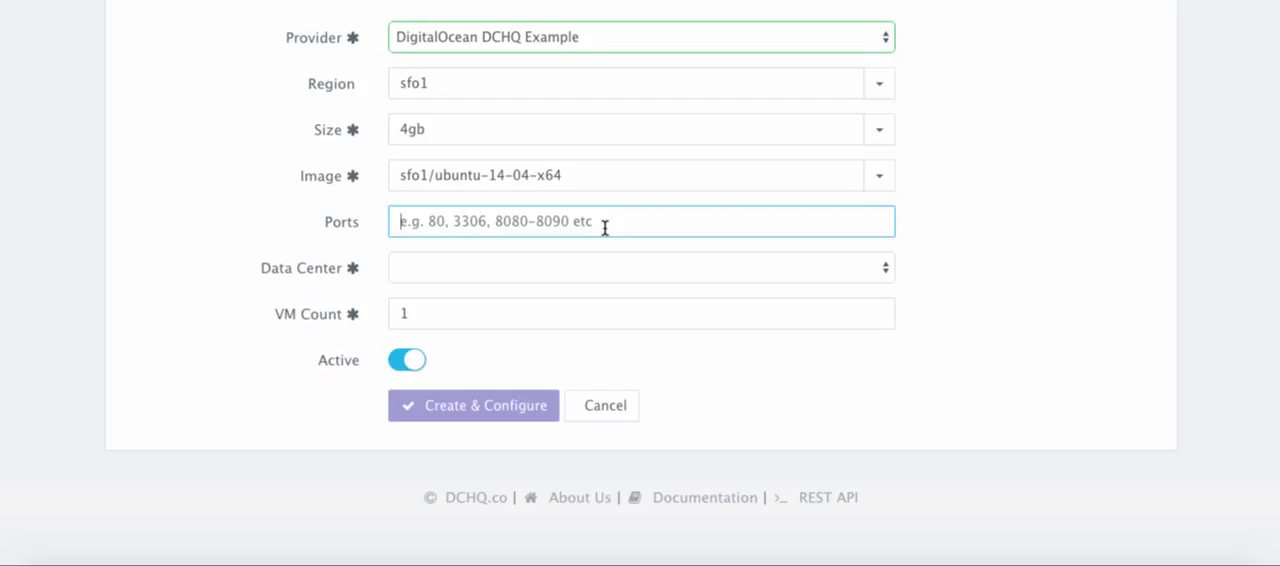
pyautogui.write('80')
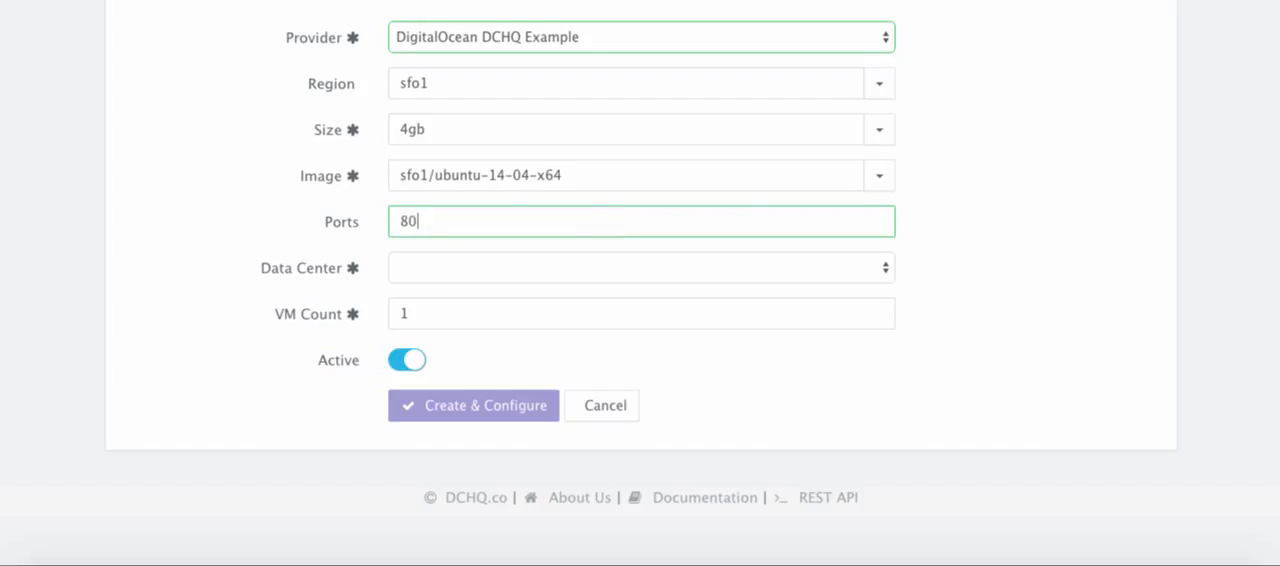
pyautogui.write(', 8080, 32000-590')
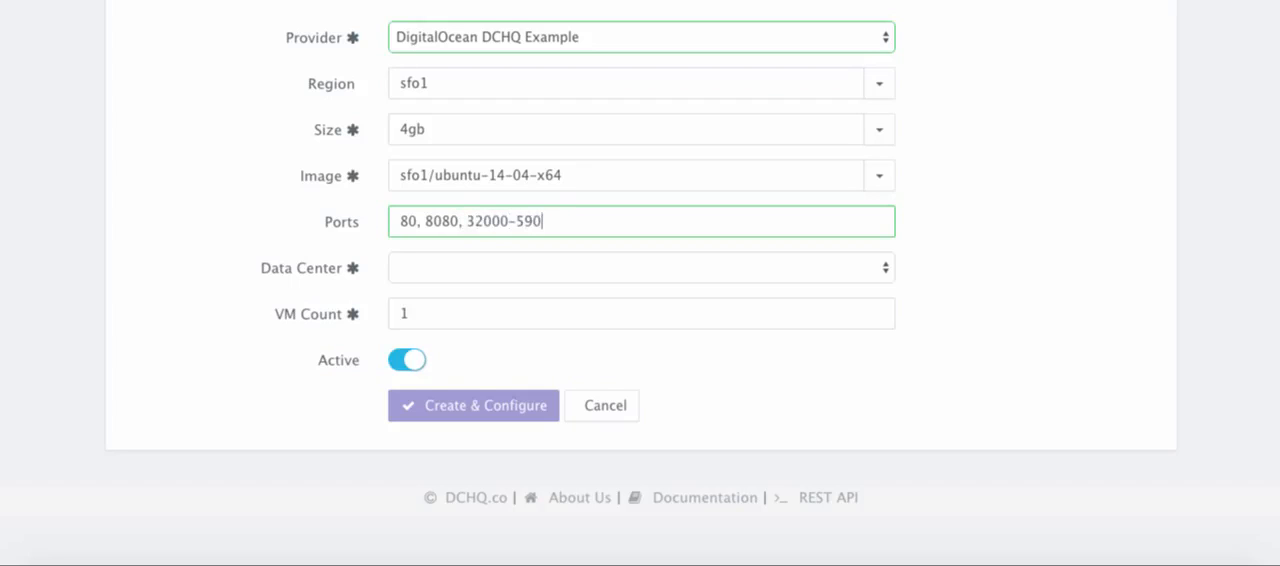
pyautogui.write('00, 5672, 6783')
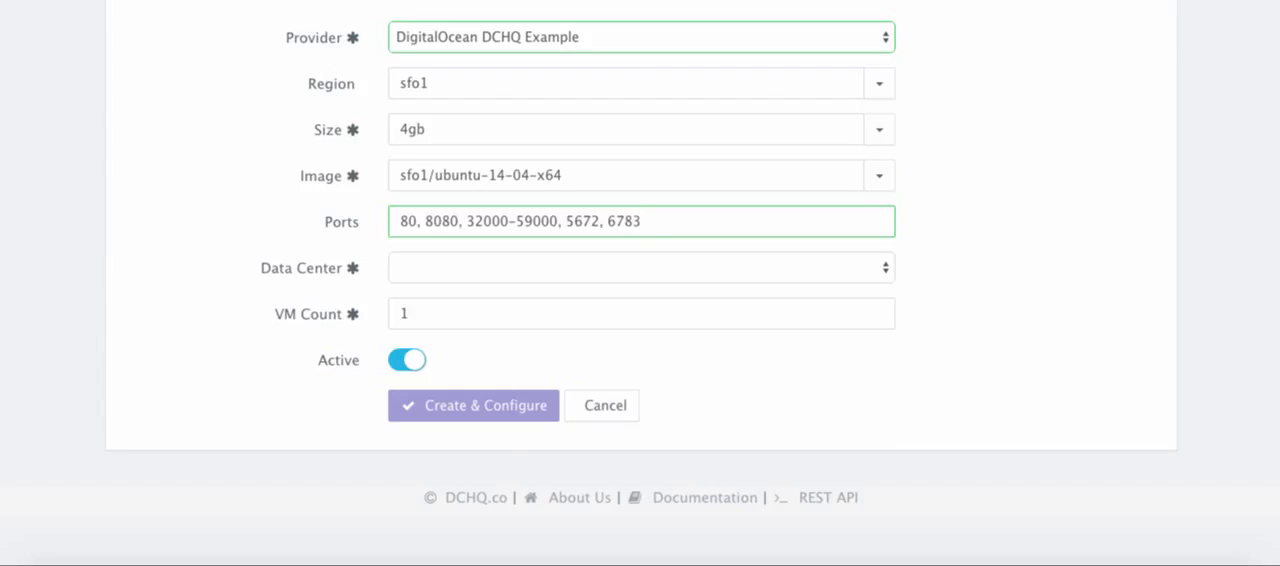
# Assign the VMs to the DigitalOcean-DCHQ-Example data center, set the VM count to 3, and create and configure them
pyautogui.click(688, 268)
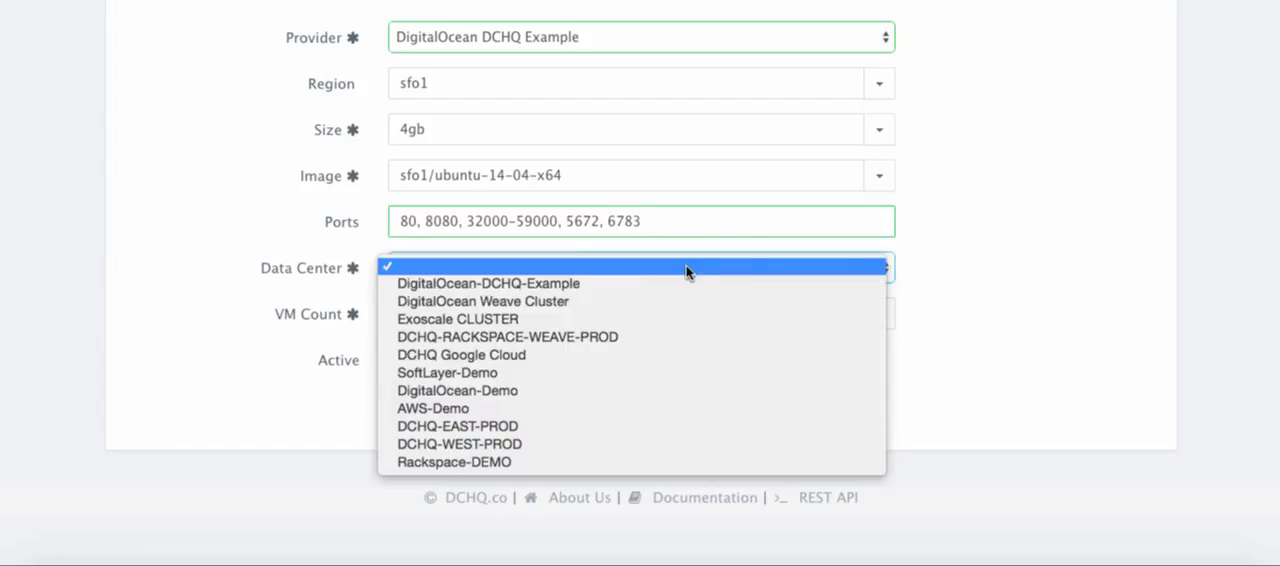
pyautogui.click(617, 284)
pyautogui.doubleClick(517, 316)
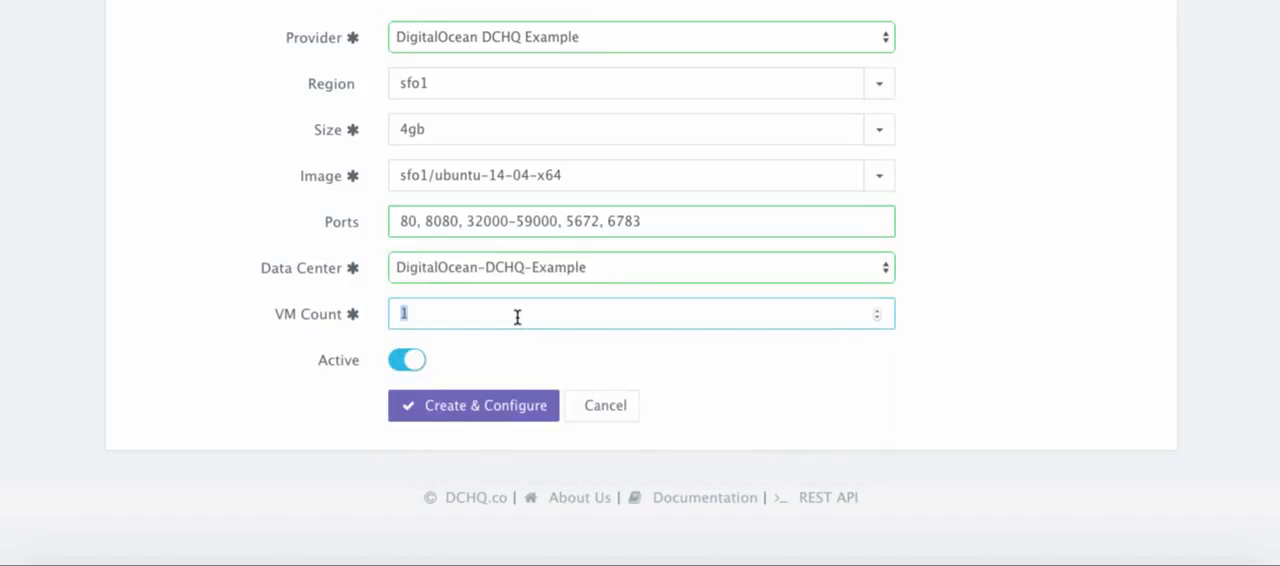
pyautogui.write('3')
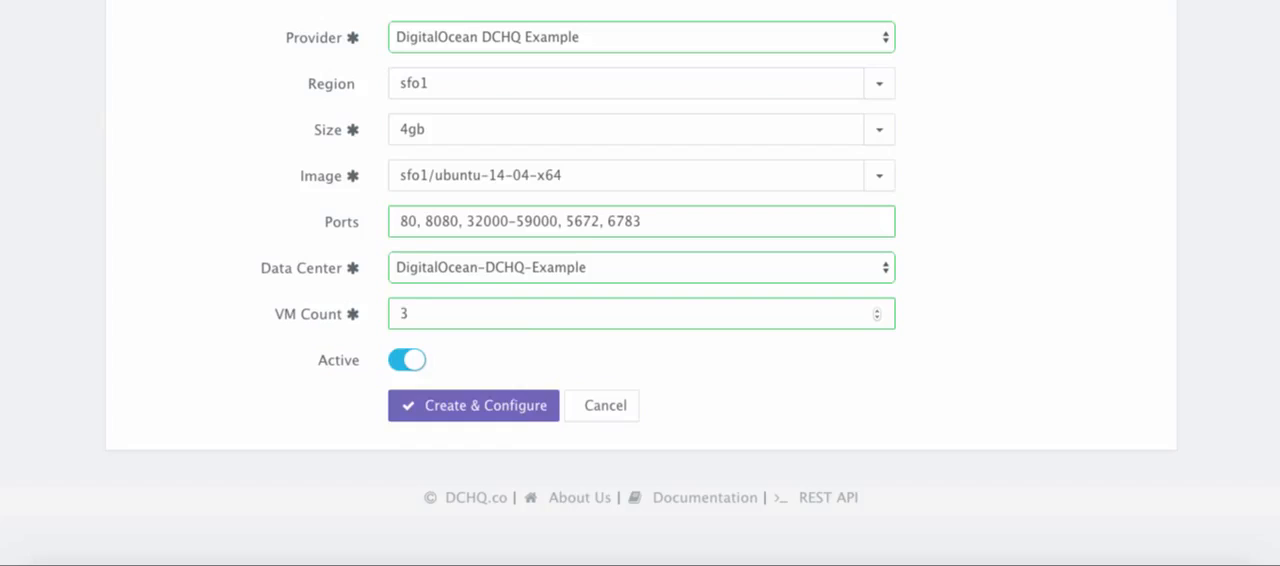
pyautogui.click(514, 420)
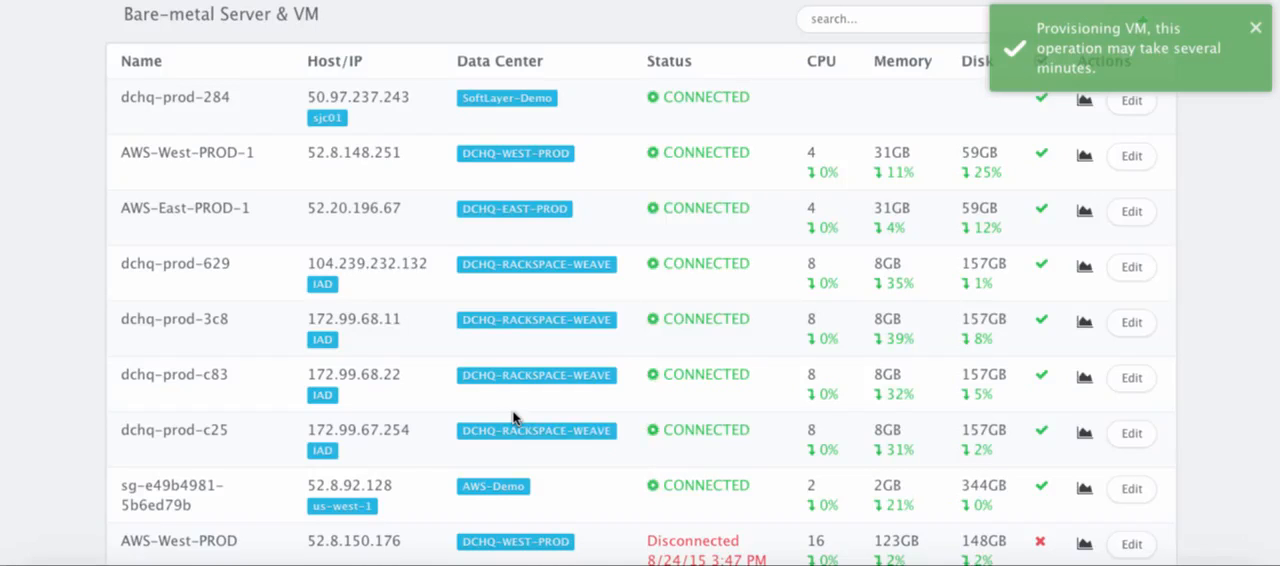
pyautogui.scroll(-5, 514, 420)
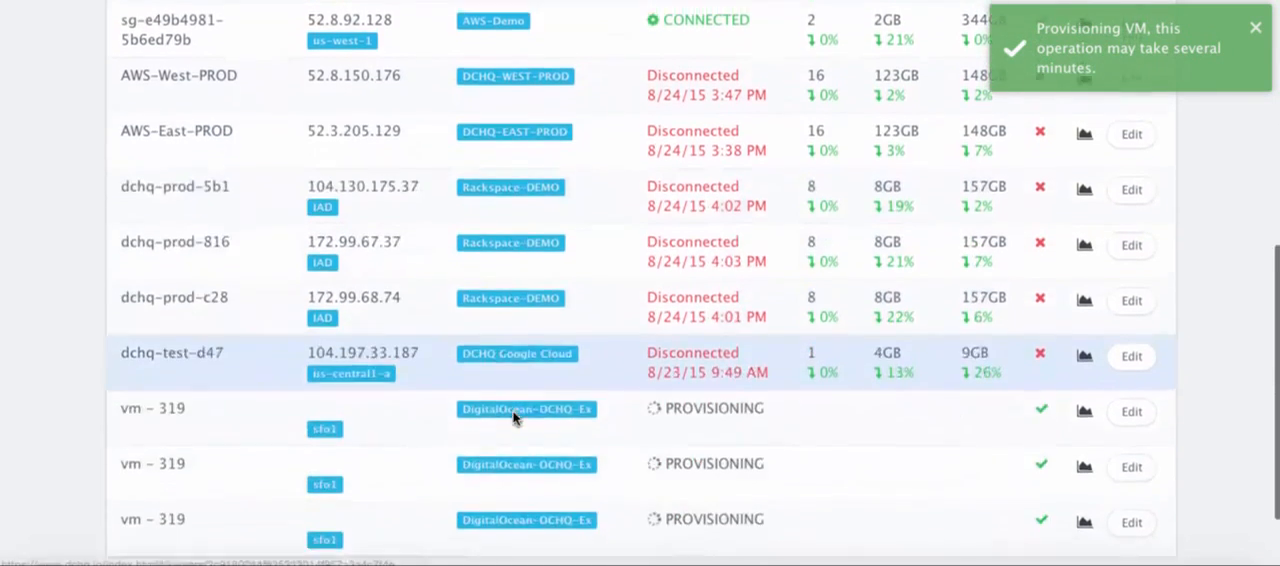
# Review the agent status and the current and past resource utilization of the dchq-c88 DigitalOcean VM
pyautogui.scroll(-1, 514, 420)
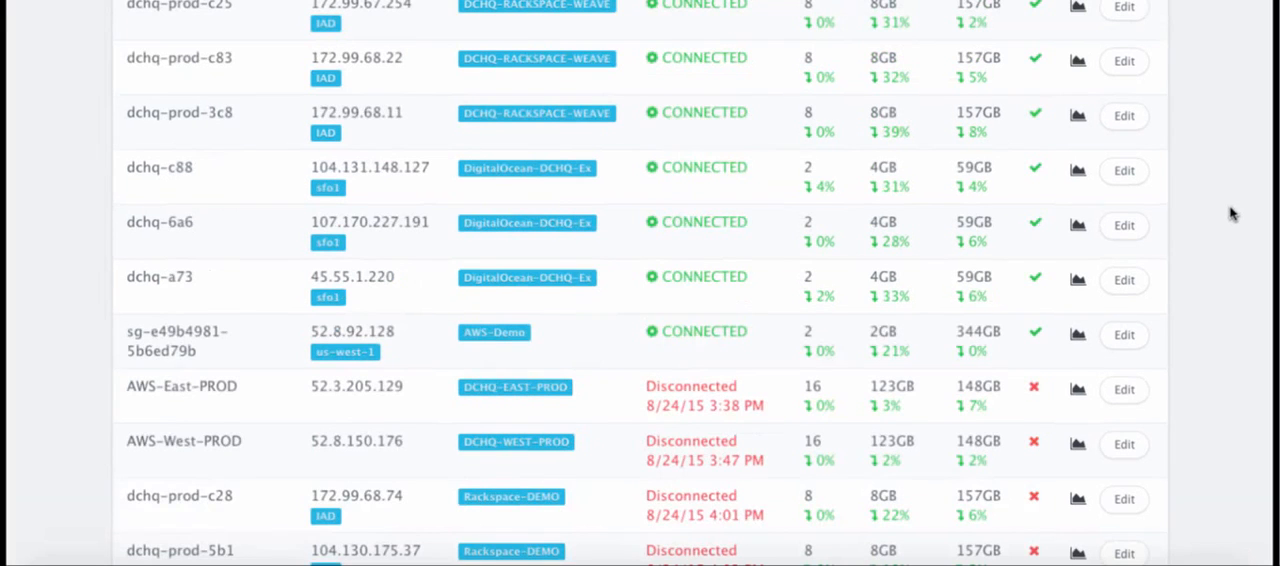
pyautogui.scroll(-1, 1232, 213)
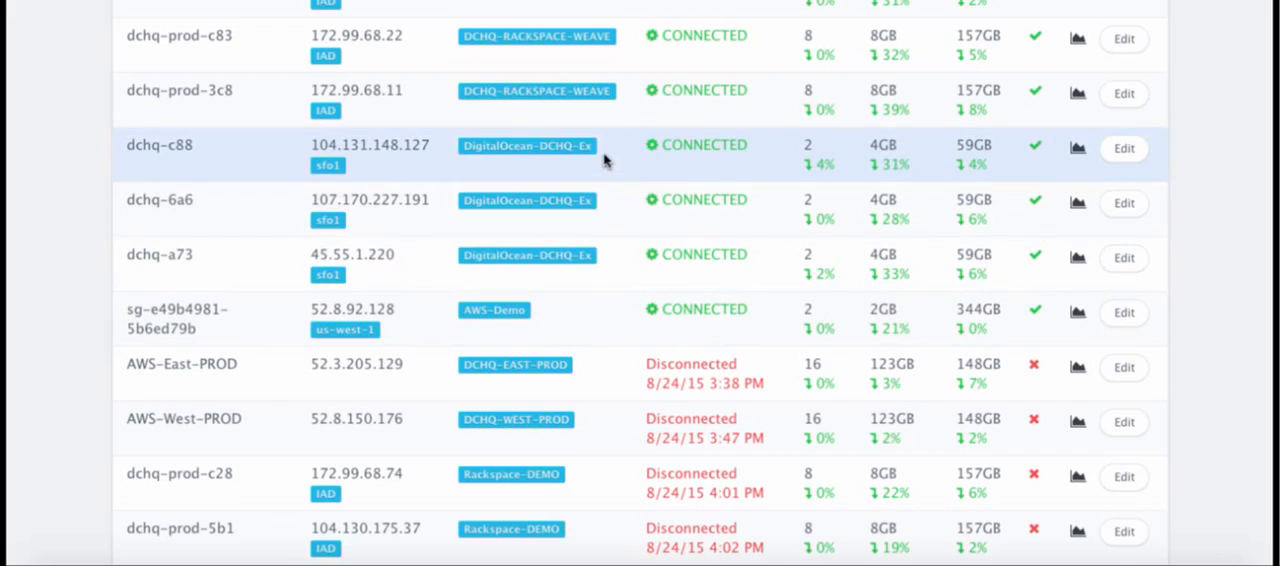
pyautogui.click(1080, 152)
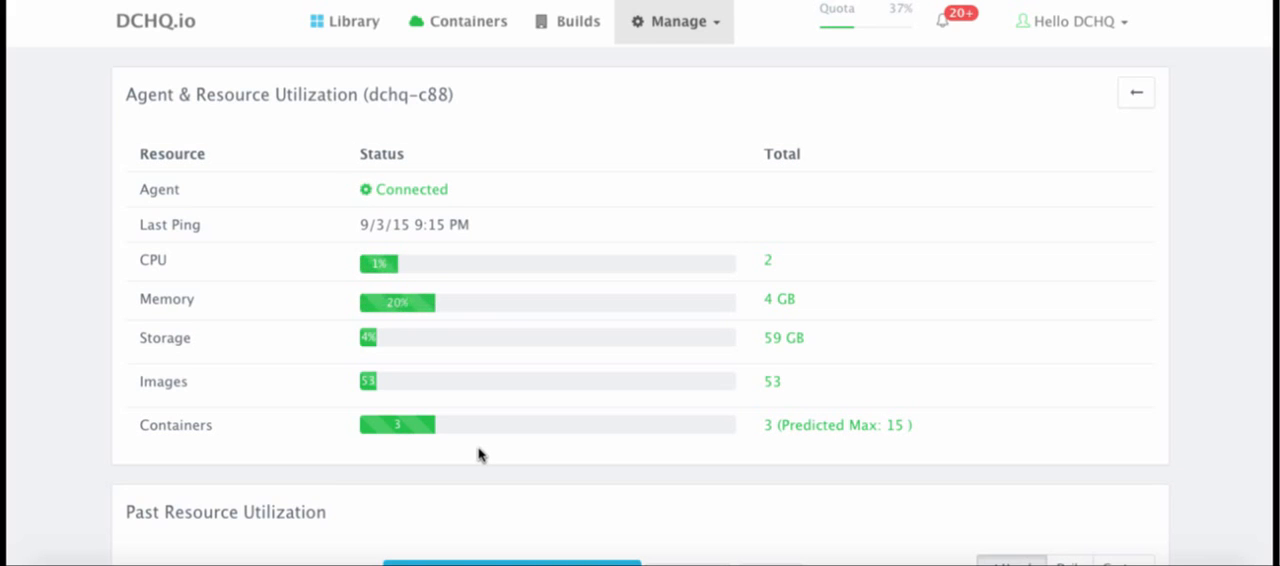
pyautogui.scroll(-5, 478, 455)
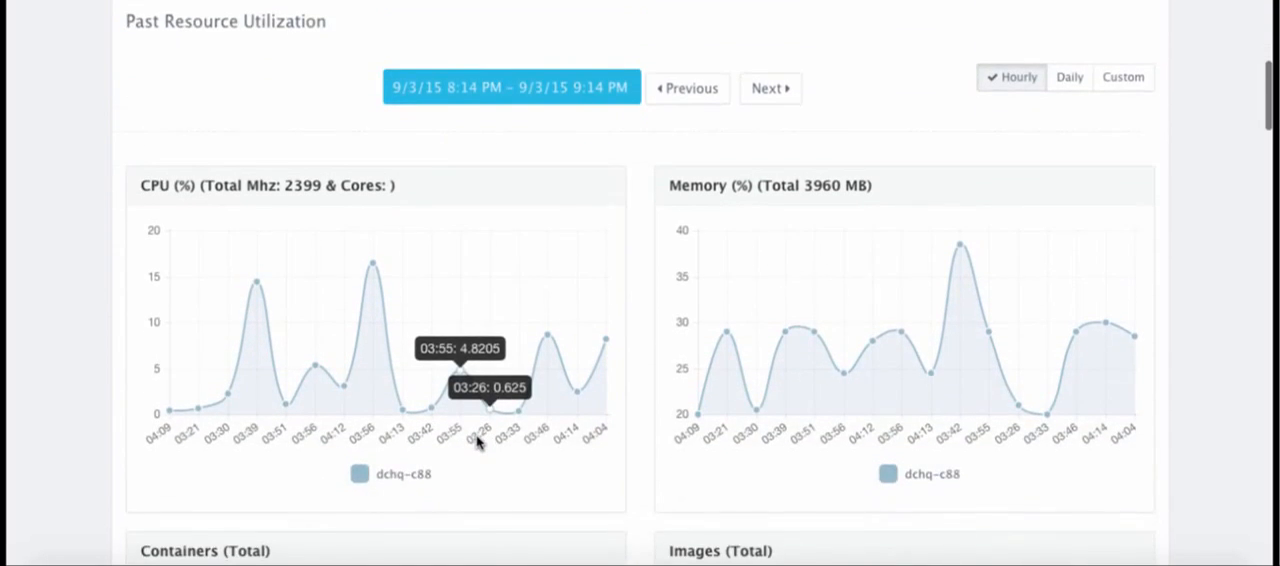
pyautogui.scroll(-1, 478, 443)
pyautogui.scroll(2, 478, 443)
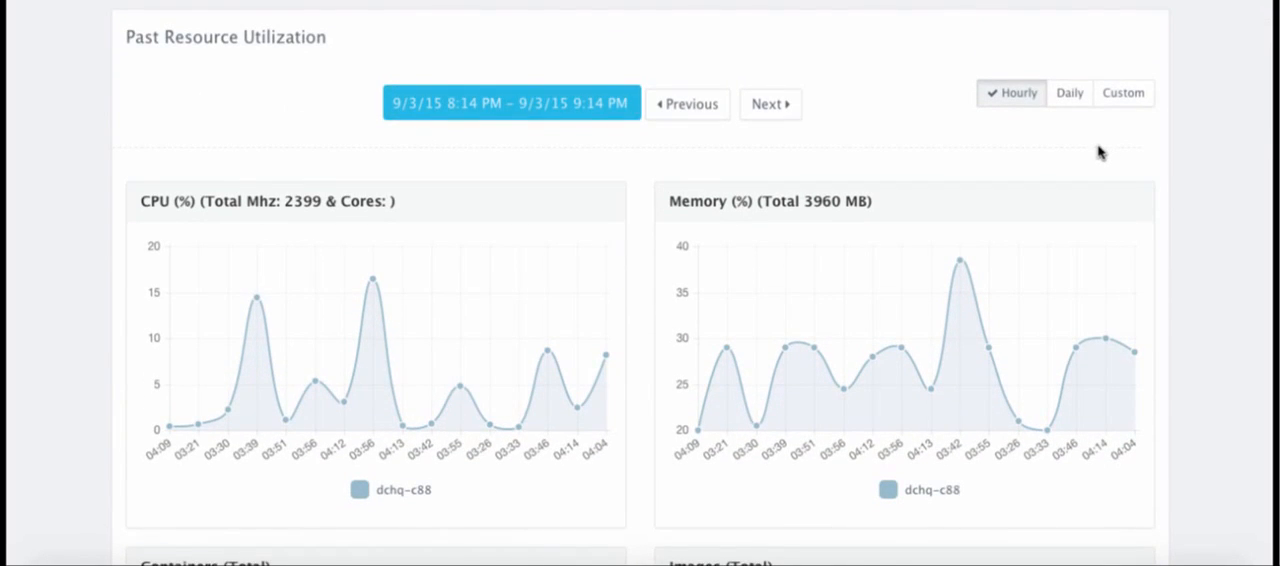
pyautogui.scroll(5, 1098, 152)
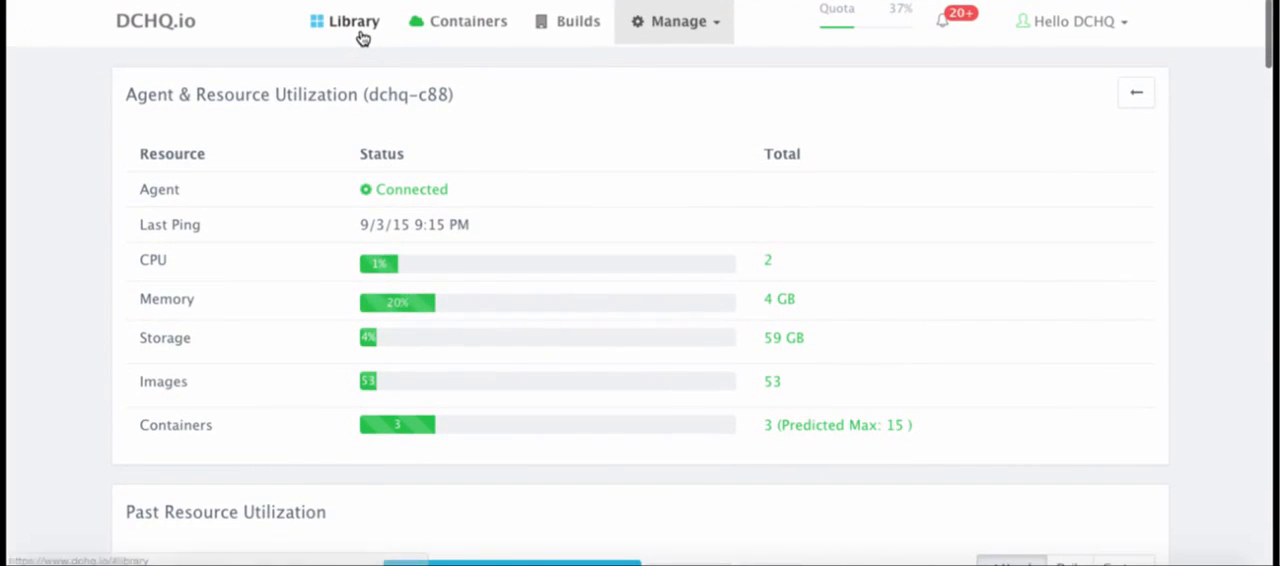
# Open the library's PizzaShop – 3-Tier with Nginx blueprint, version 1.0-LB-Multi-Host-HA-Cluster, for customization
pyautogui.click(362, 37)
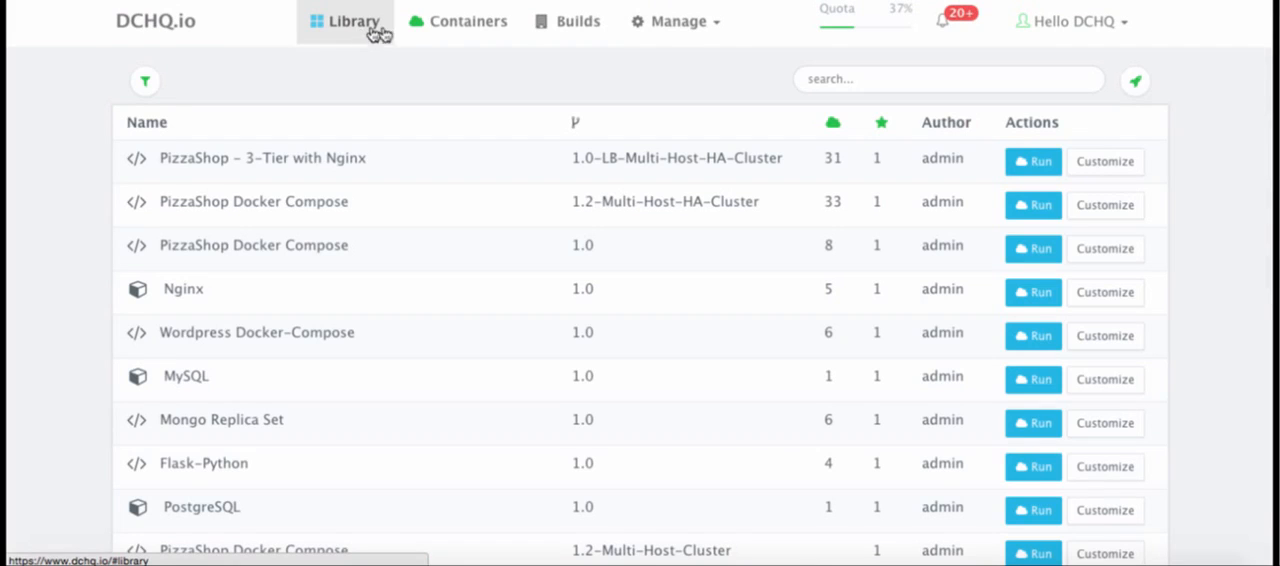
pyautogui.click(1127, 168)
pyautogui.scroll(-2, 1124, 288)
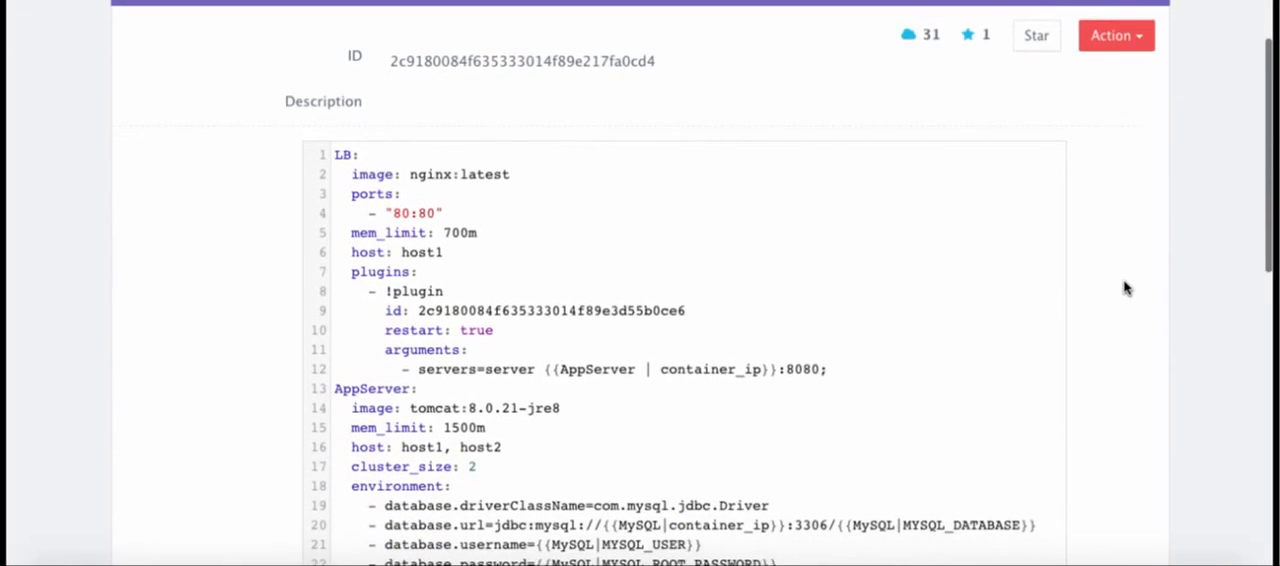
pyautogui.scroll(-3, 1124, 288)
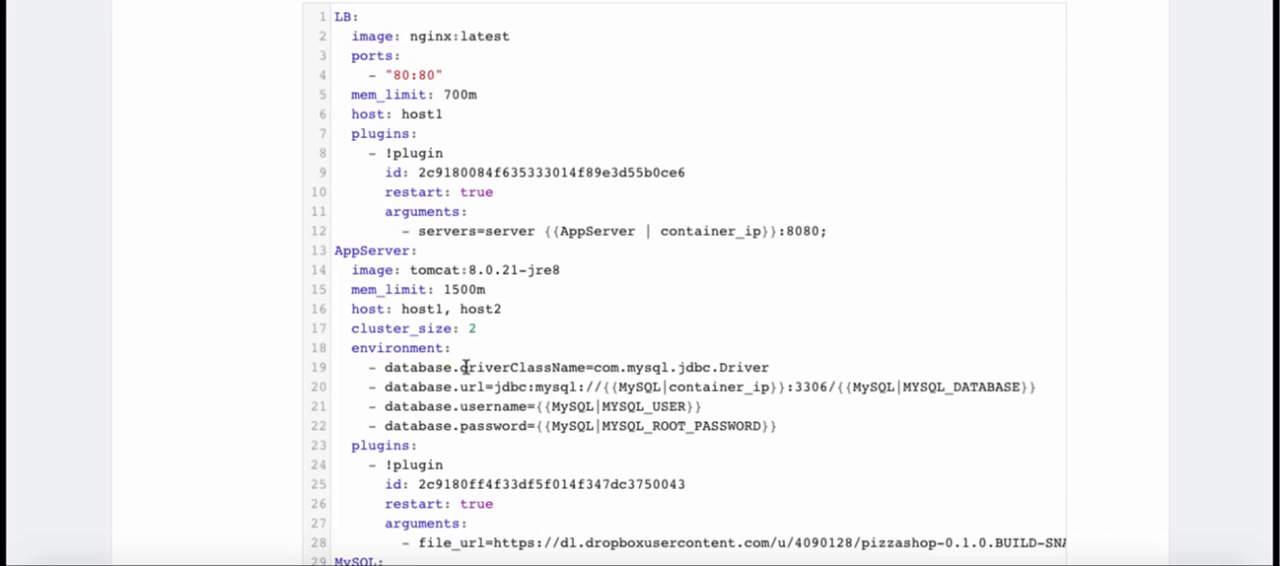
# Examine the blueprint's YAML for the LB, AppServer and MySQL images, hosts, memory limits, cluster size, environment variables and plugins
pyautogui.scroll(-2, 463, 367)
pyautogui.scroll(2, 465, 367)
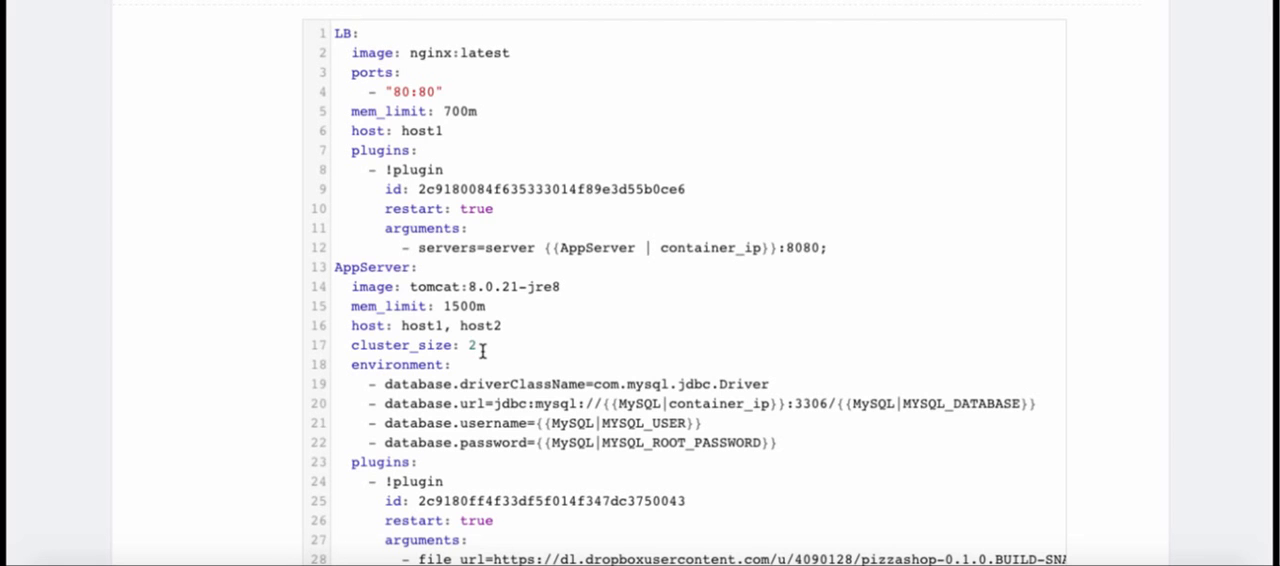
pyautogui.scroll(-1, 482, 351)
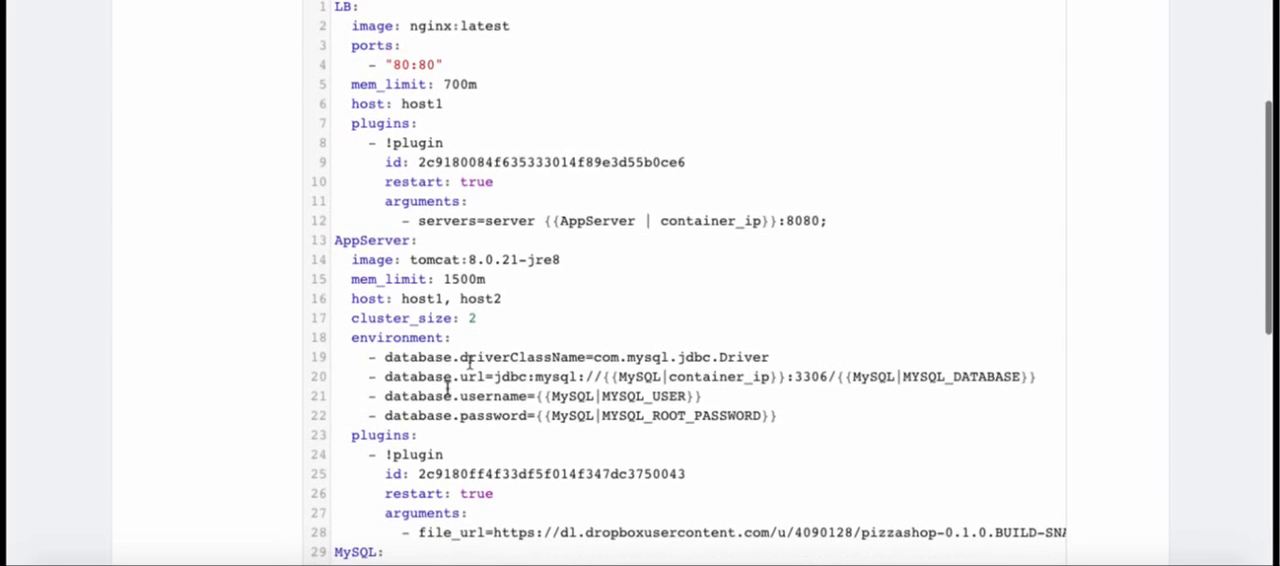
pyautogui.scroll(-3, 453, 460)
pyautogui.scroll(-1, 453, 460)
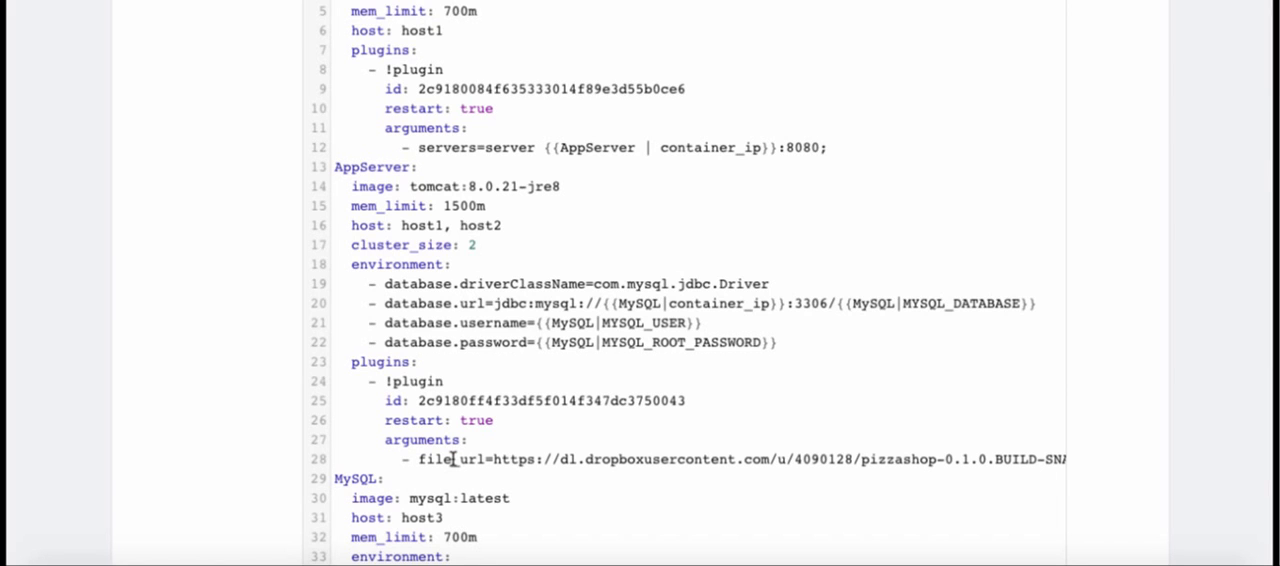
pyautogui.scroll(-5, 453, 460)
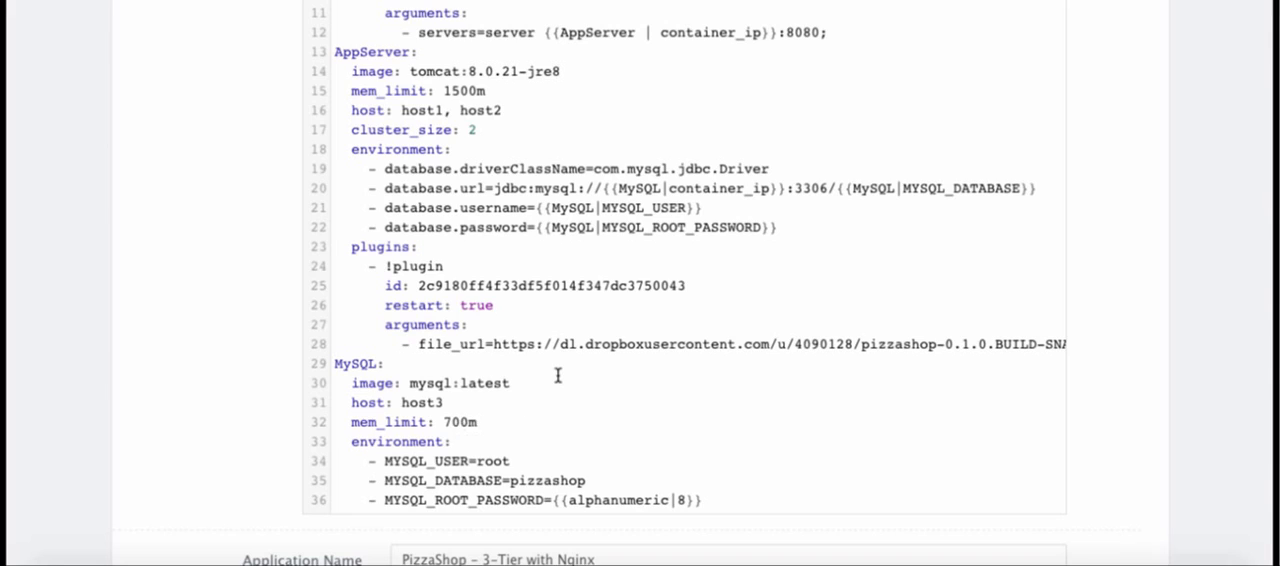
pyautogui.scroll(5, 554, 376)
pyautogui.scroll(-1, 557, 372)
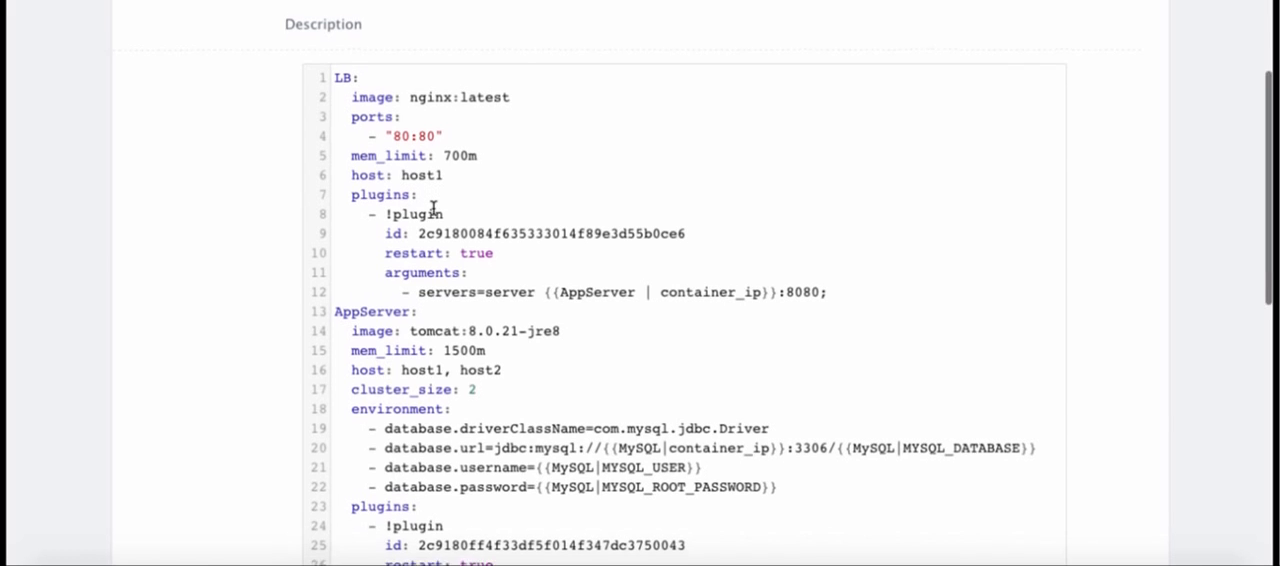
pyautogui.scroll(-1, 431, 203)
pyautogui.scroll(-3, 432, 205)
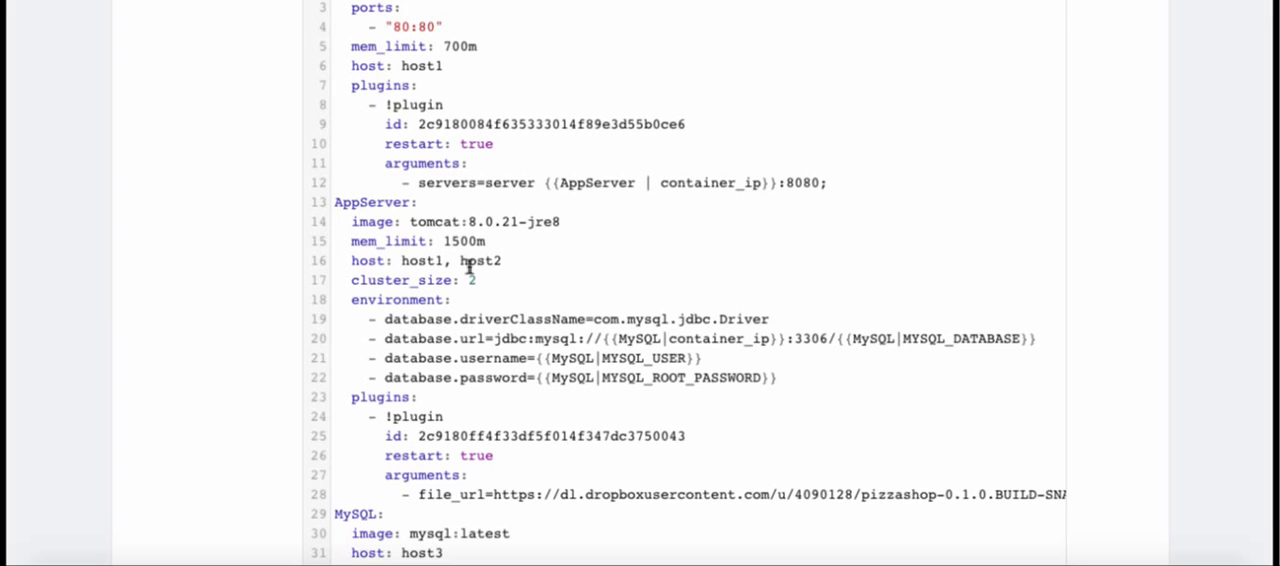
pyautogui.scroll(-4, 489, 260)
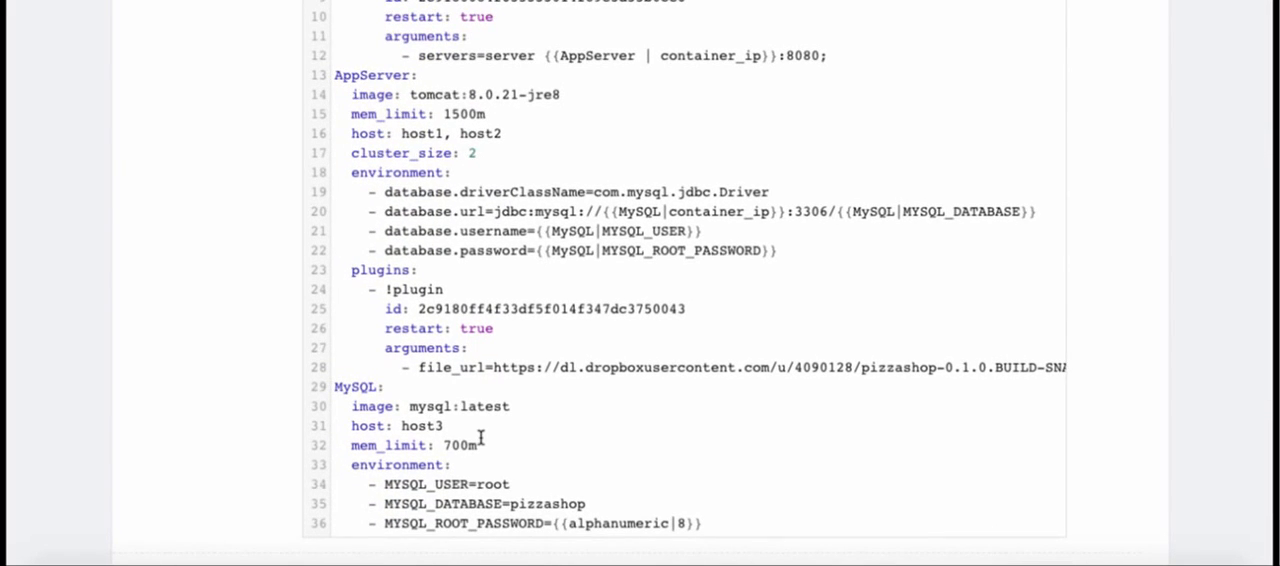
pyautogui.scroll(-1, 478, 436)
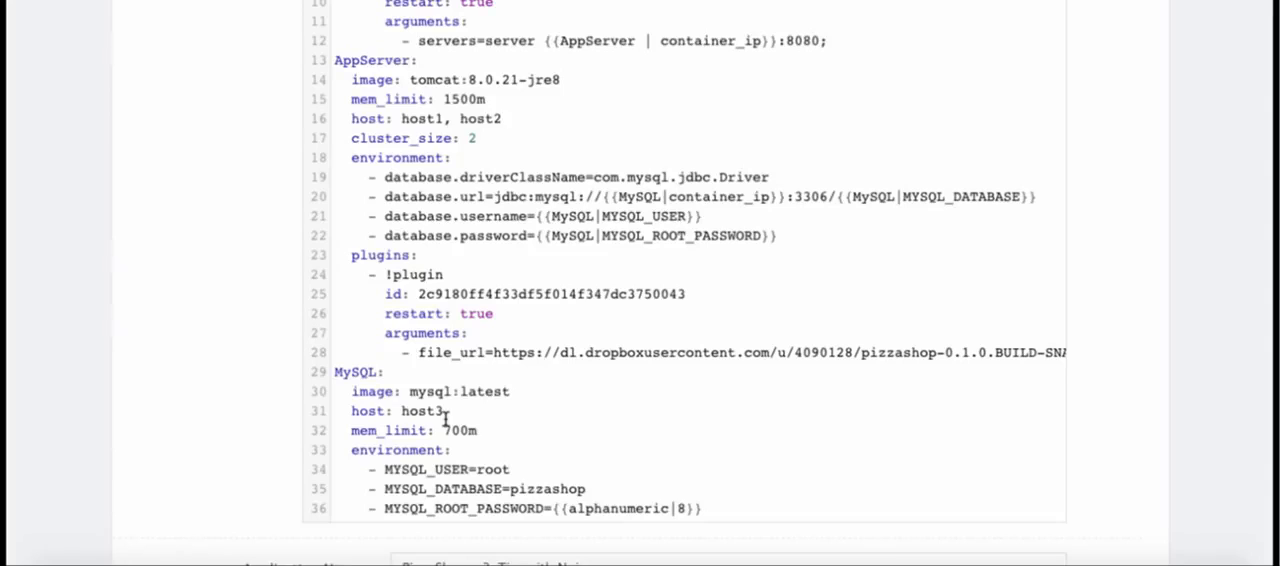
# Run the PizzaShop application in the DEV environment on the DigitalOcean-DCHQ-Example (Free) data center
pyautogui.scroll(-4, 446, 420)
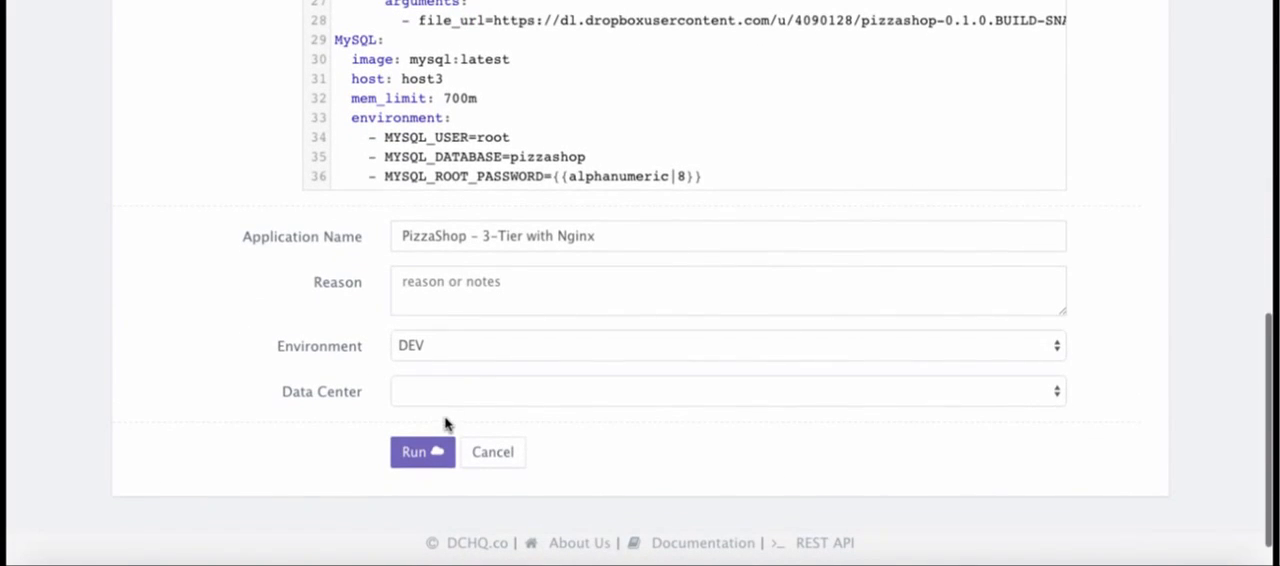
pyautogui.click(484, 350)
pyautogui.click(484, 350)
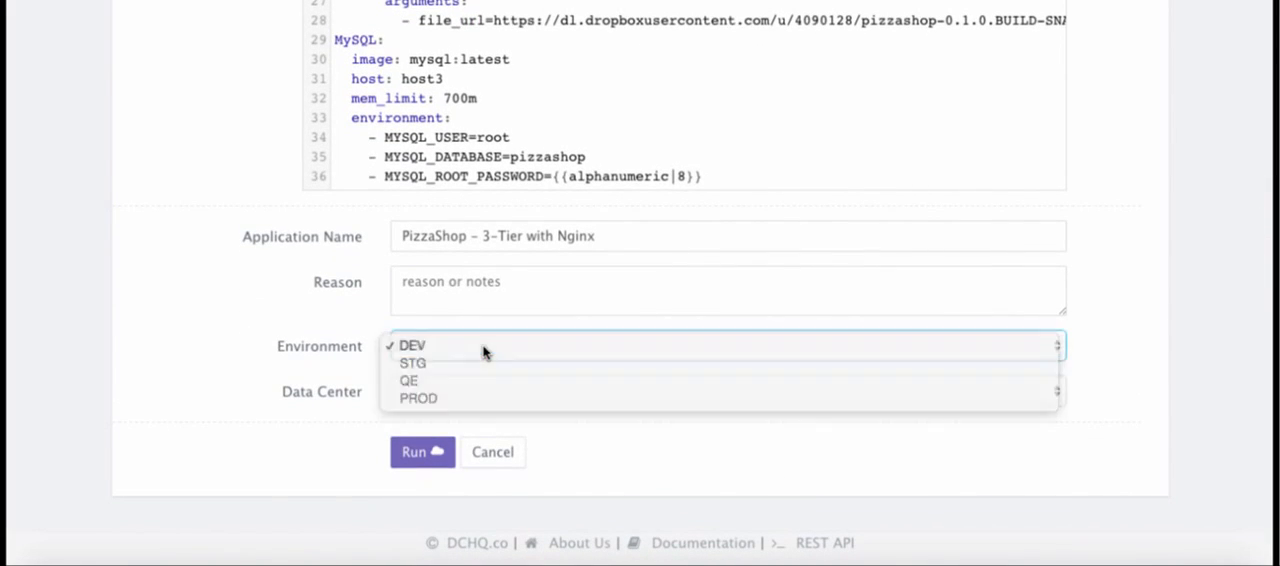
pyautogui.click(460, 397)
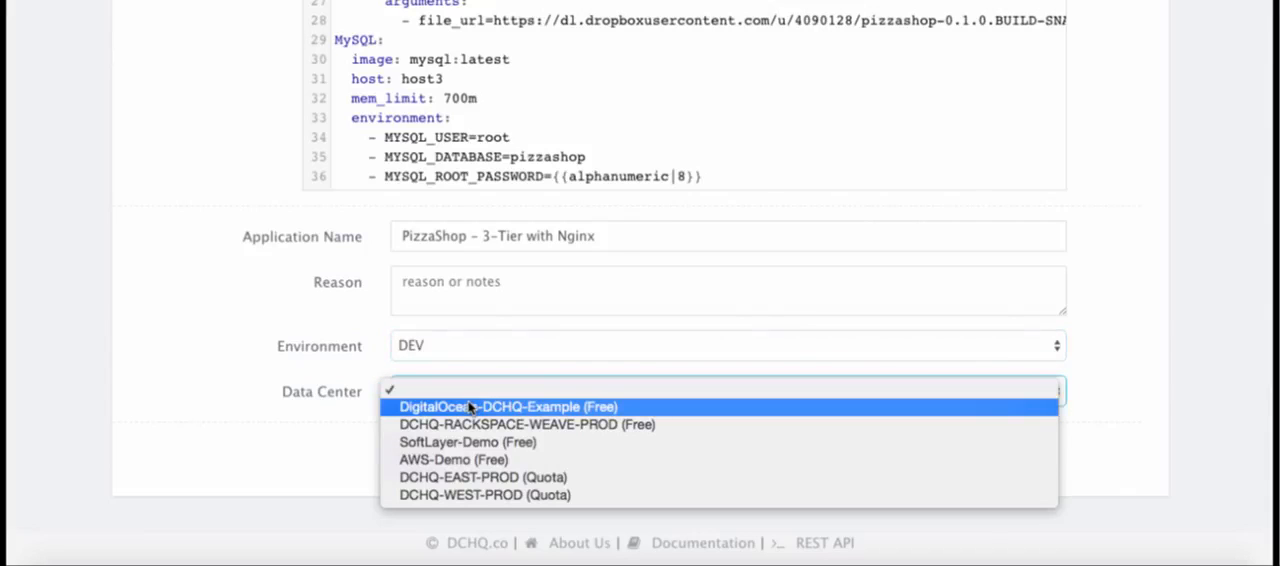
pyautogui.click(520, 407)
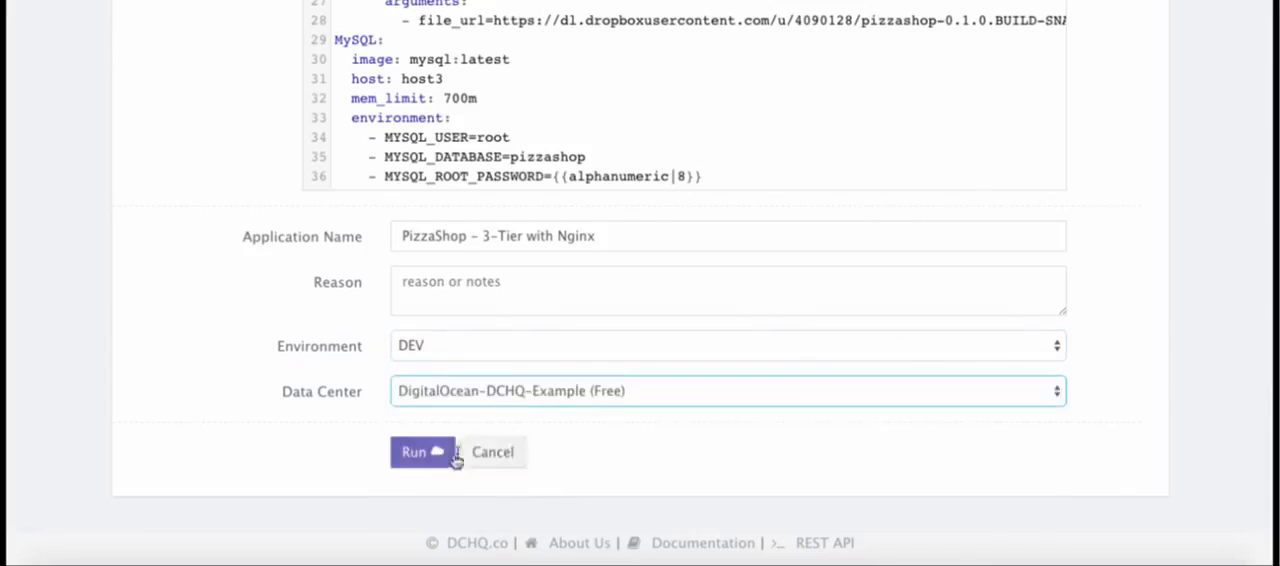
pyautogui.click(437, 452)
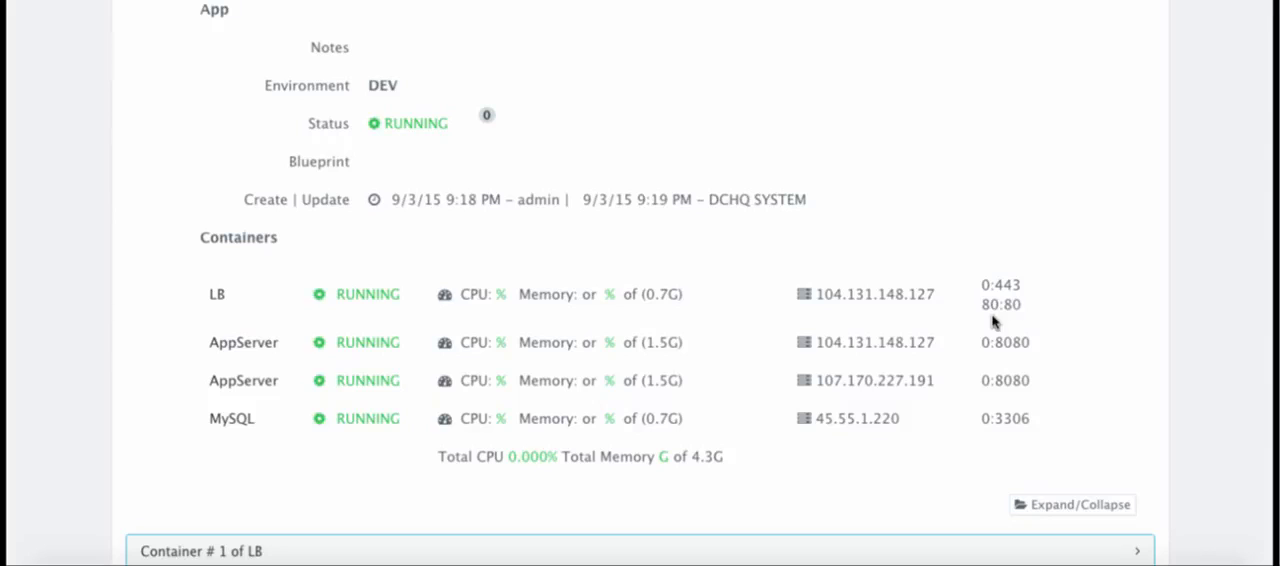
# Select the LB container's host IP address and open monitoring for the PizzaShop – 3-Tier with Nginx application
pyautogui.doubleClick(889, 295)
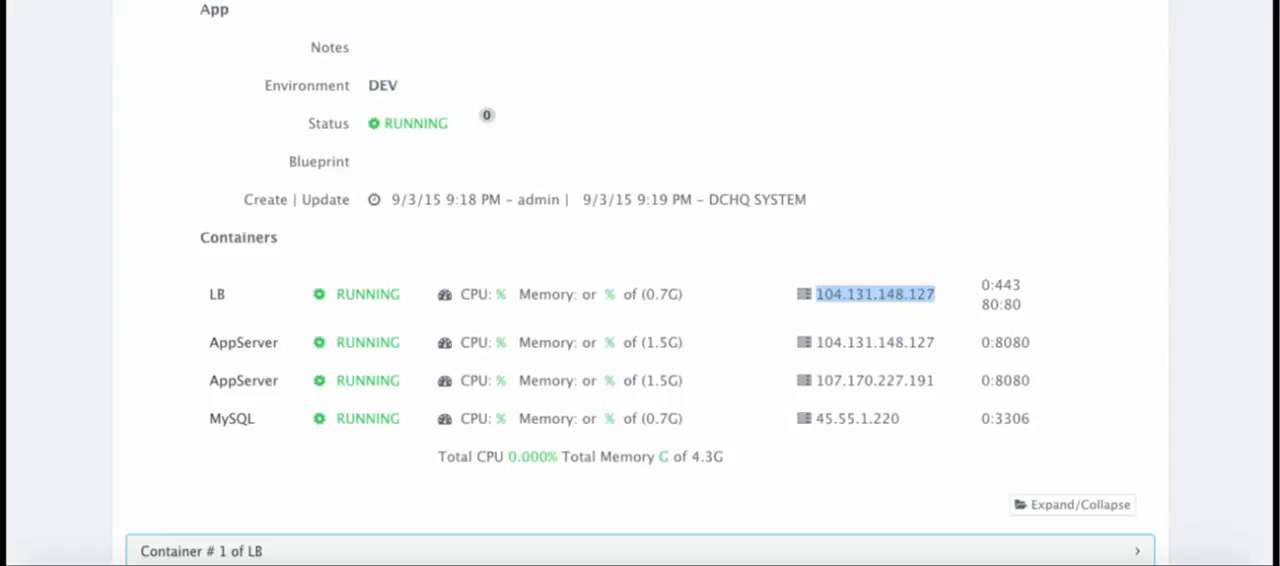
pyautogui.scroll(3, 994, 89)
pyautogui.click(1112, 107)
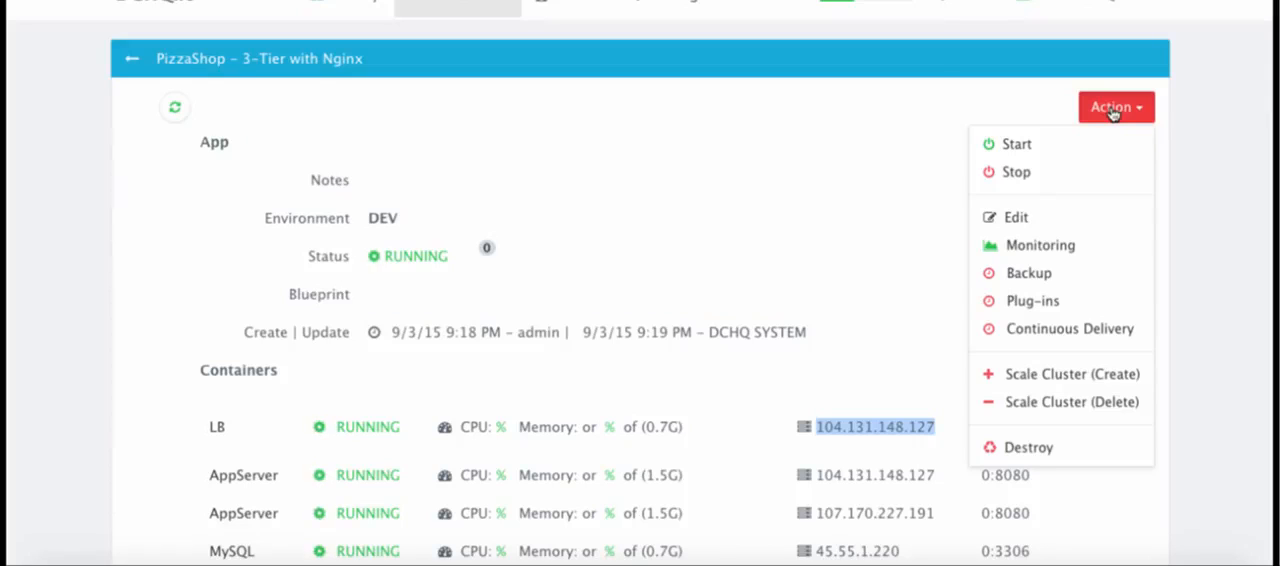
pyautogui.click(1049, 253)
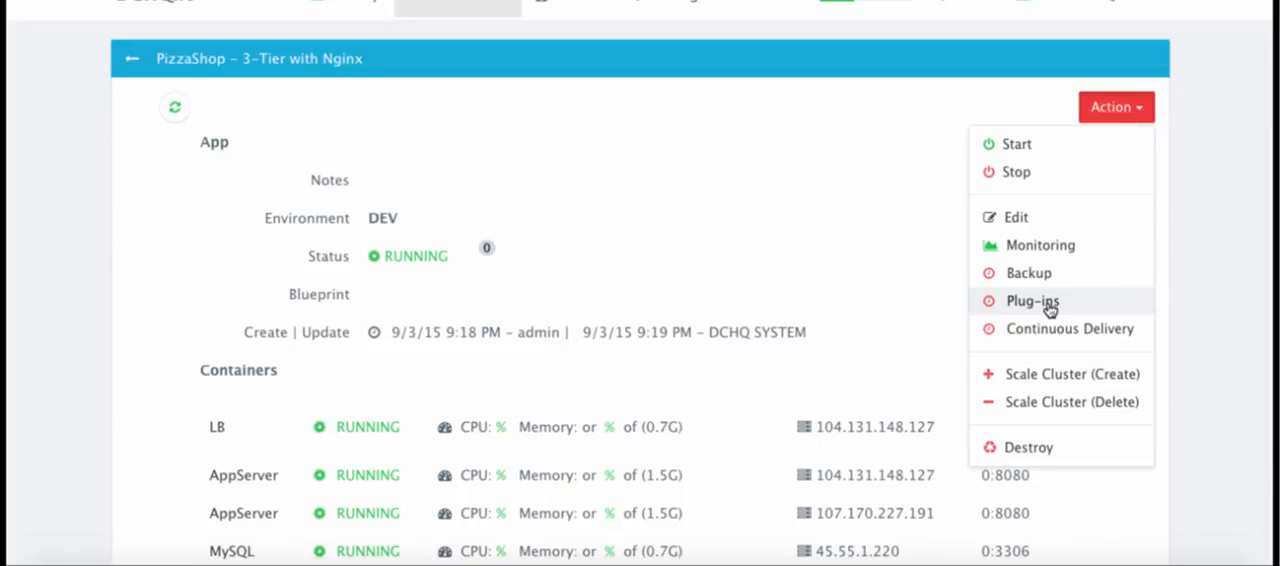
# Set up a scale-out for the AppServer cluster with a new size of 3 and no cron expression
pyautogui.click(1049, 376)
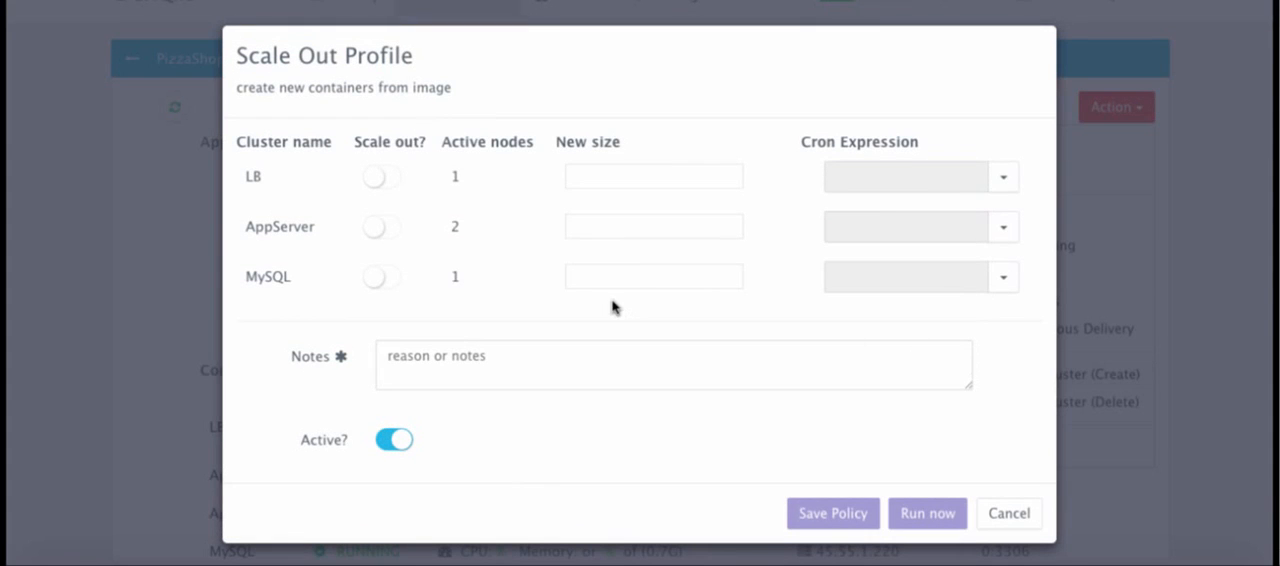
pyautogui.click(392, 236)
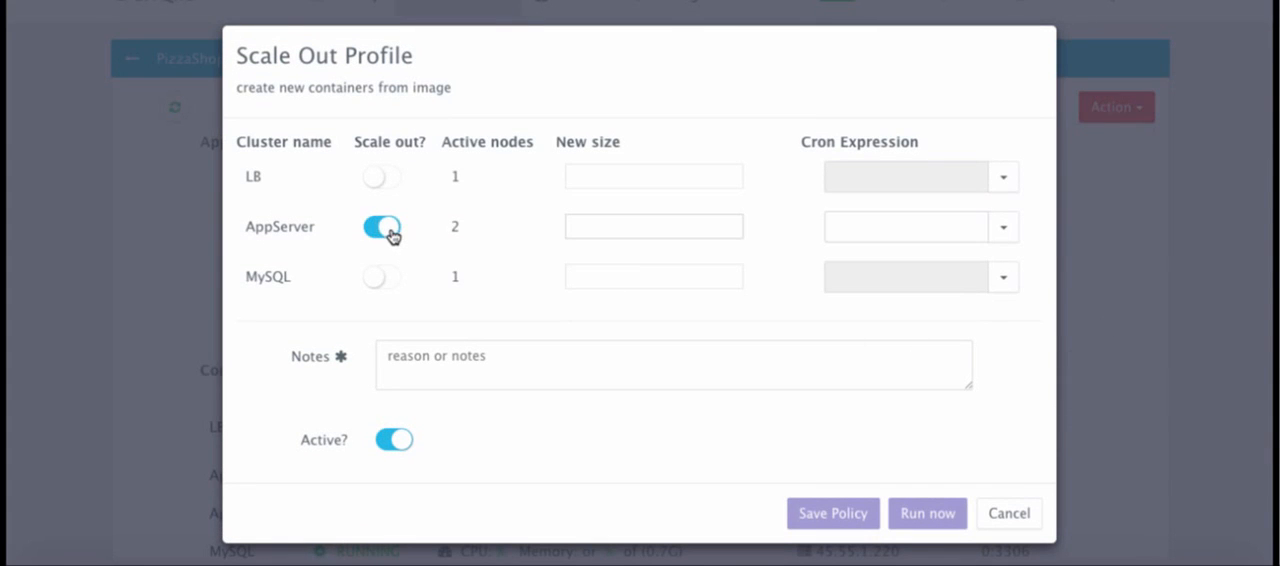
pyautogui.click(649, 227)
pyautogui.write('3')
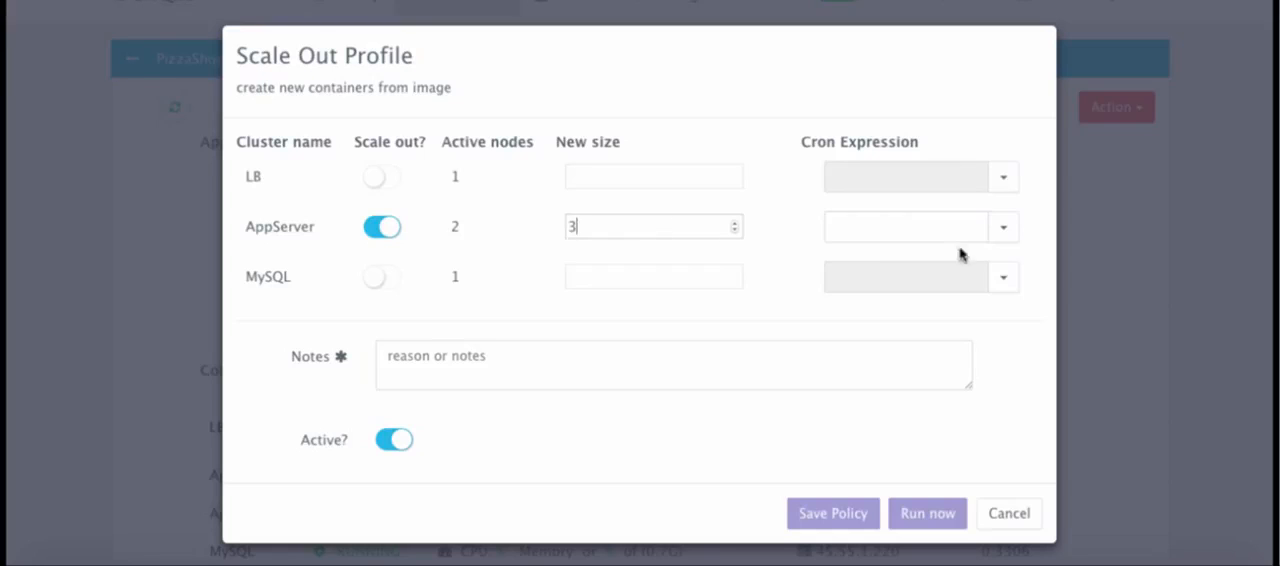
pyautogui.click(1011, 234)
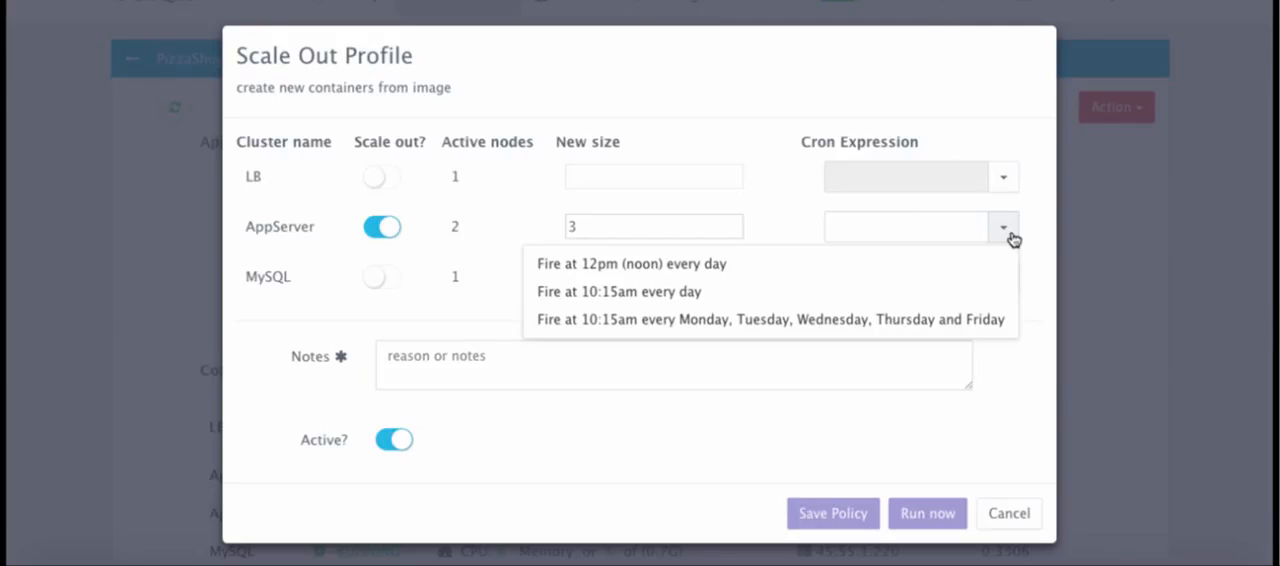
pyautogui.click(1046, 233)
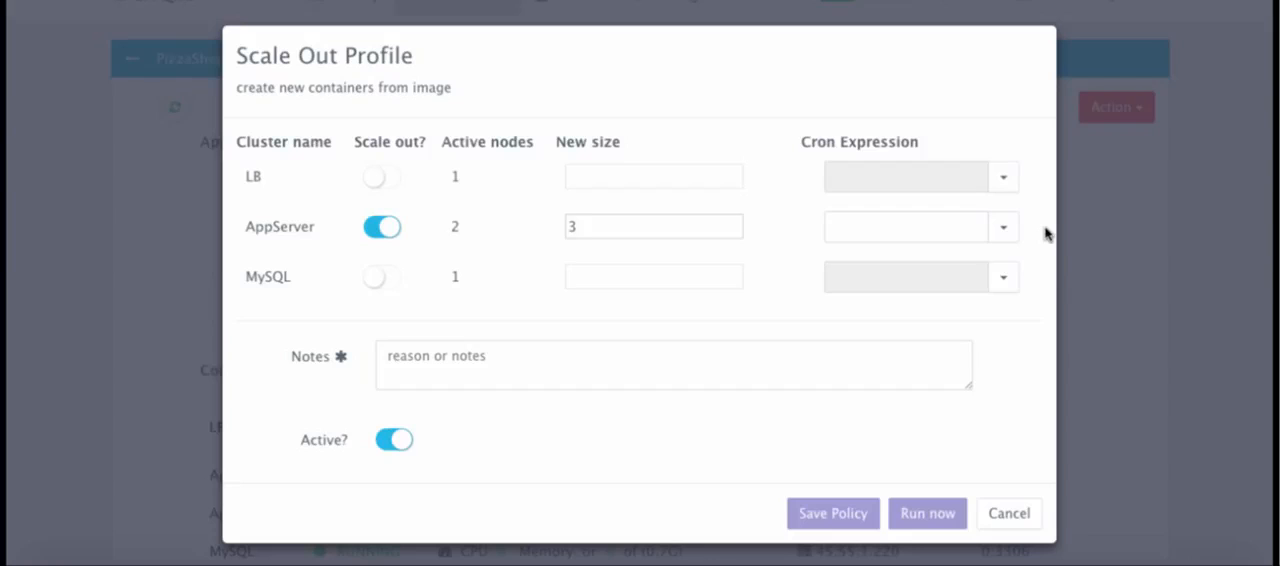
# Enter "Example of Scale Out" as the scale-out notes and run the scale-out immediately
pyautogui.click(540, 371)
pyautogui.write('Example')
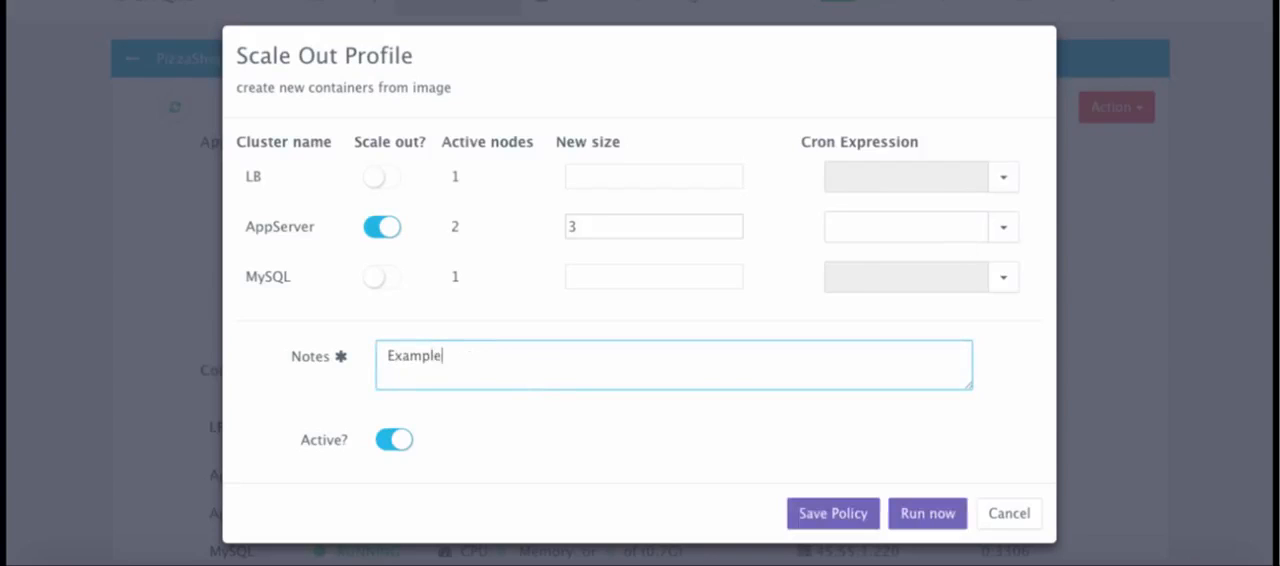
pyautogui.write(' of Scale Out')
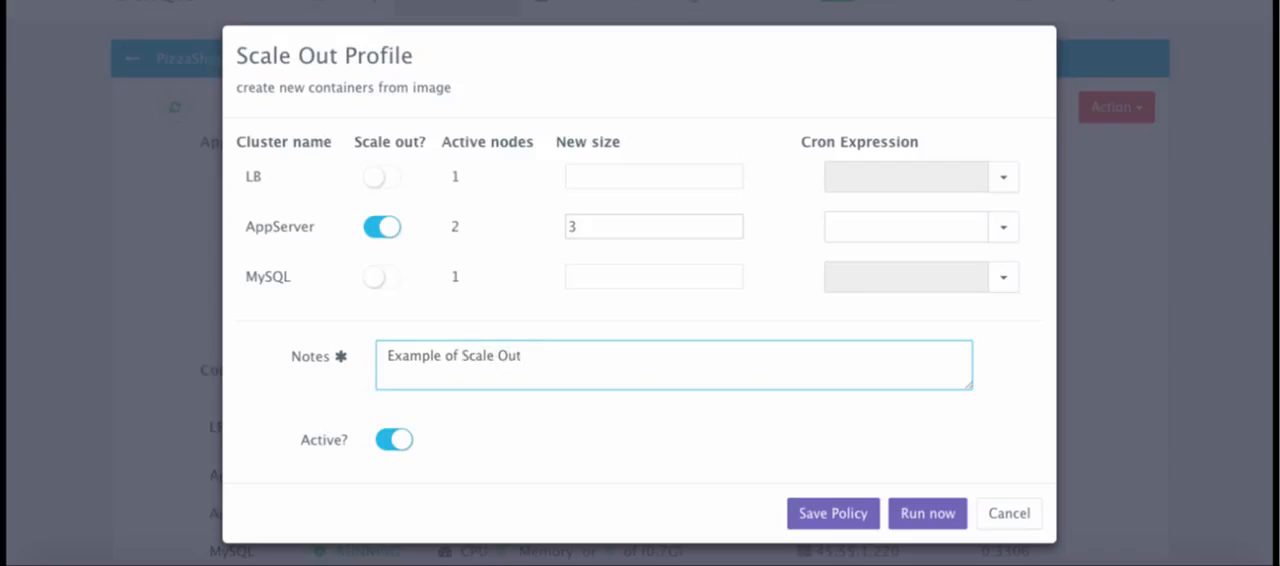
pyautogui.click(925, 514)
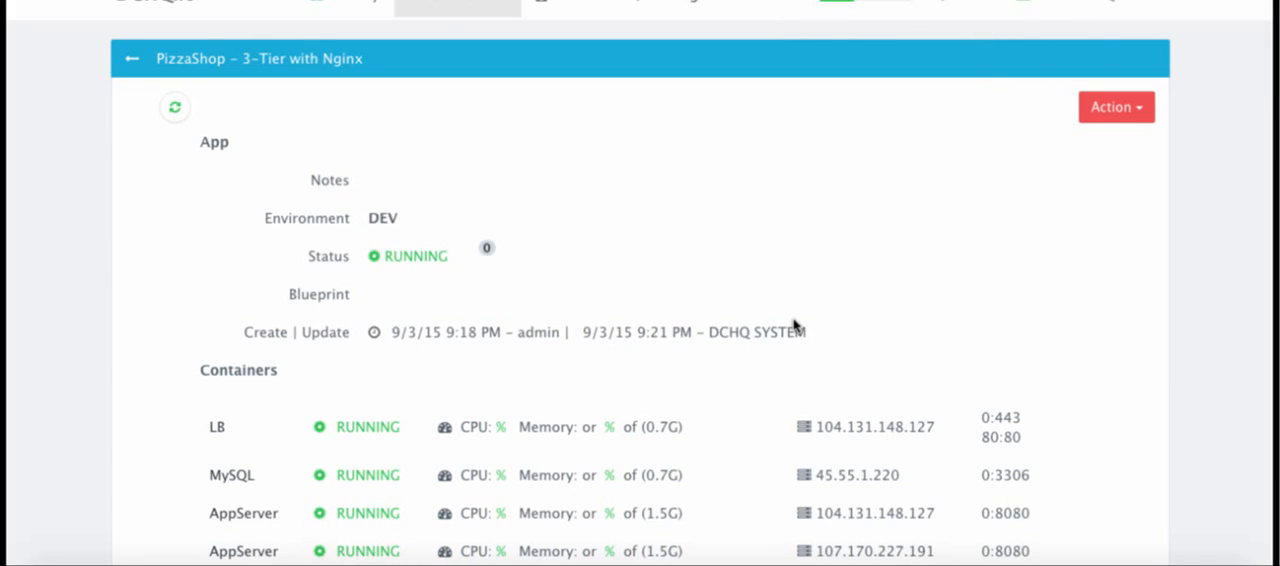
# Open the plug-in policy for the PizzaShop – 3-Tier with Nginx application and enable running a plugin on the LB container
pyautogui.scroll(-3, 794, 325)
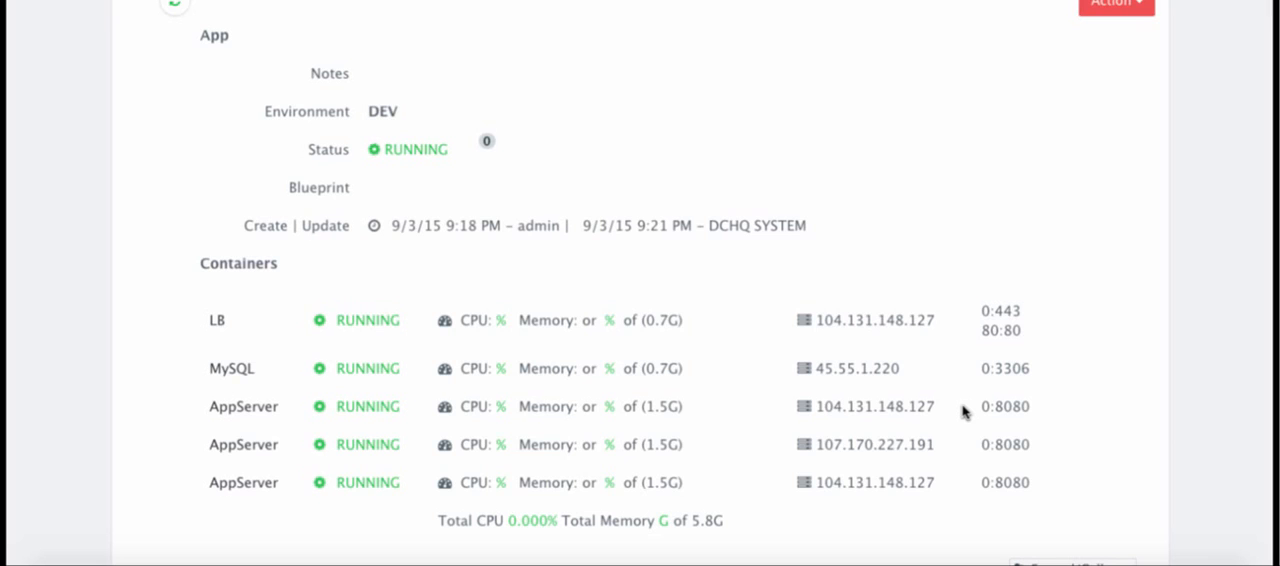
pyautogui.scroll(3, 966, 408)
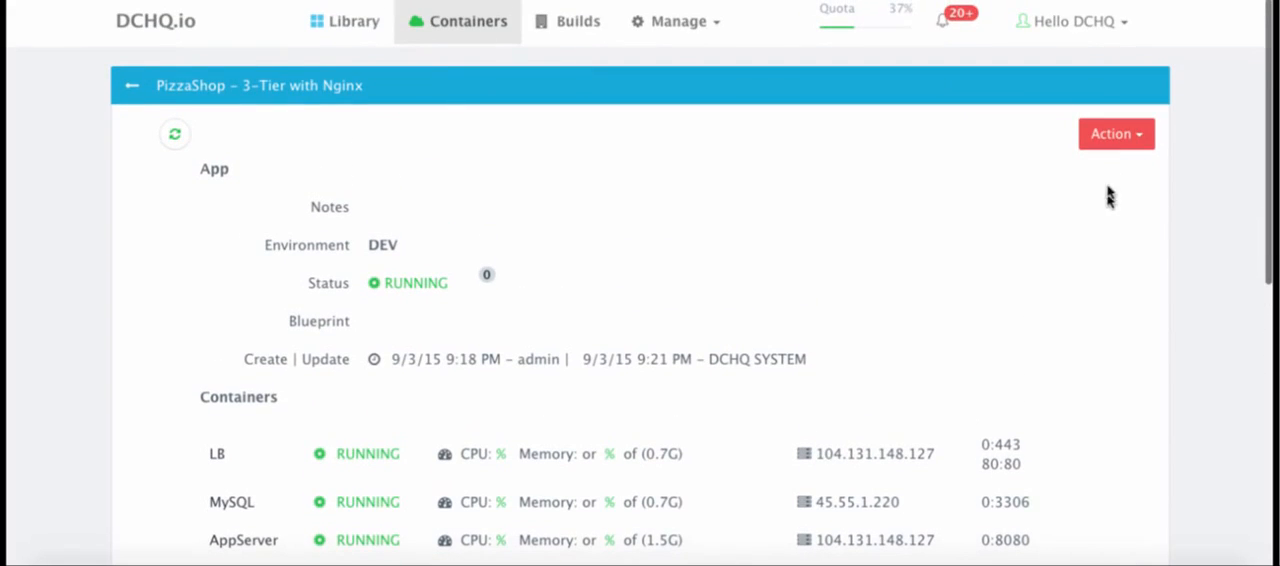
pyautogui.click(1118, 138)
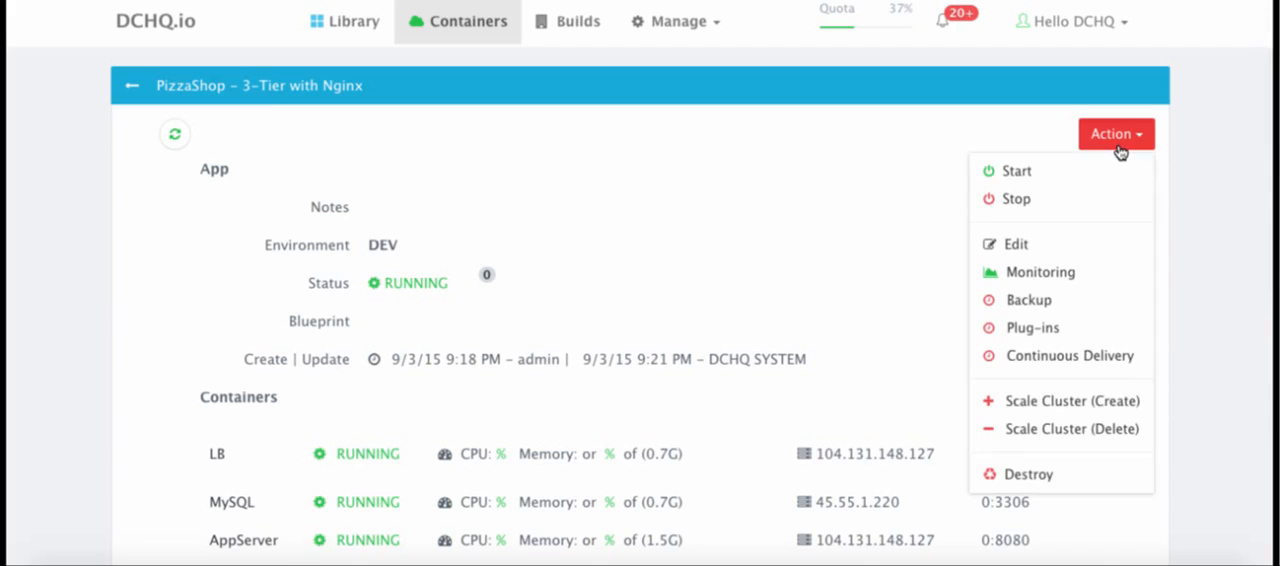
pyautogui.click(1030, 337)
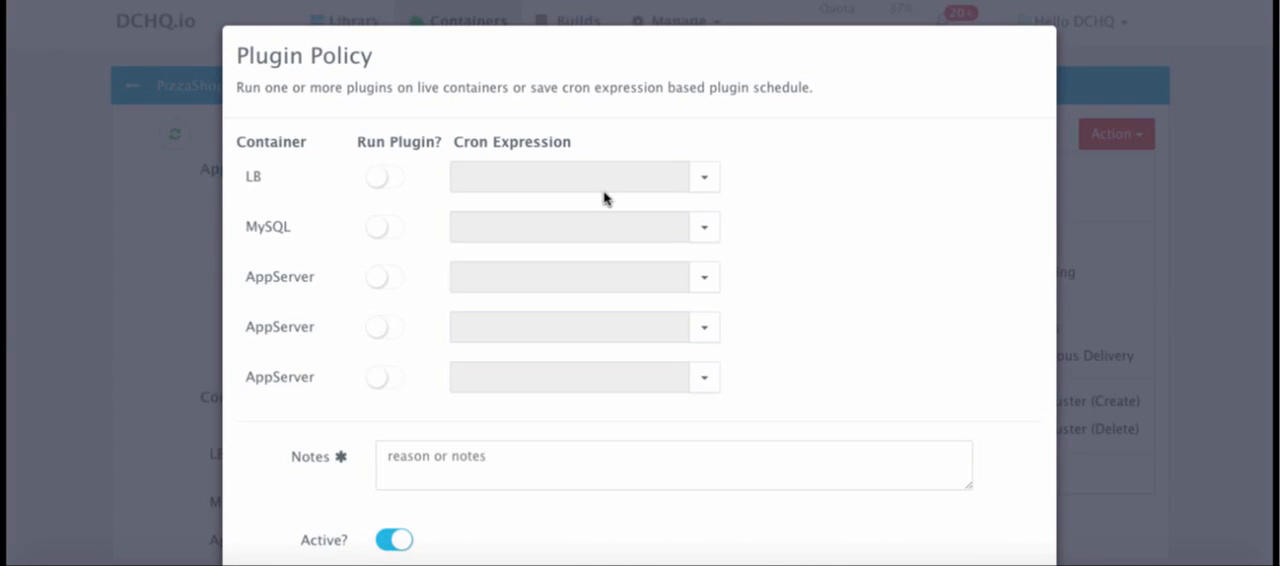
pyautogui.click(390, 180)
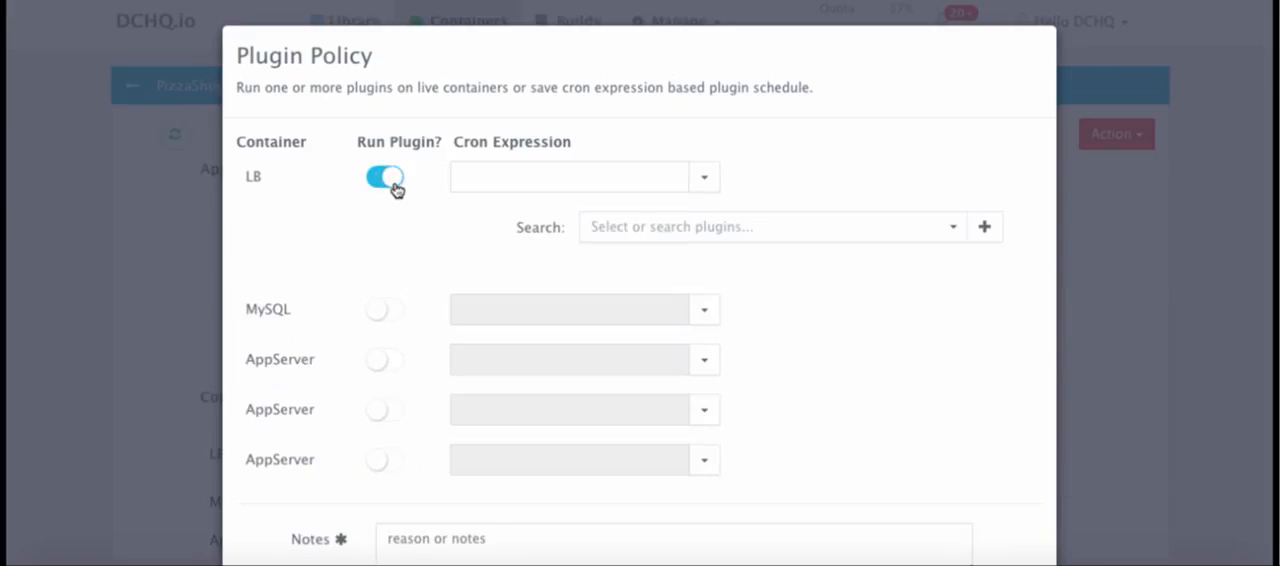
# Add the Nginx Setup plugin to the LB container and enable its restart option
pyautogui.click(712, 230)
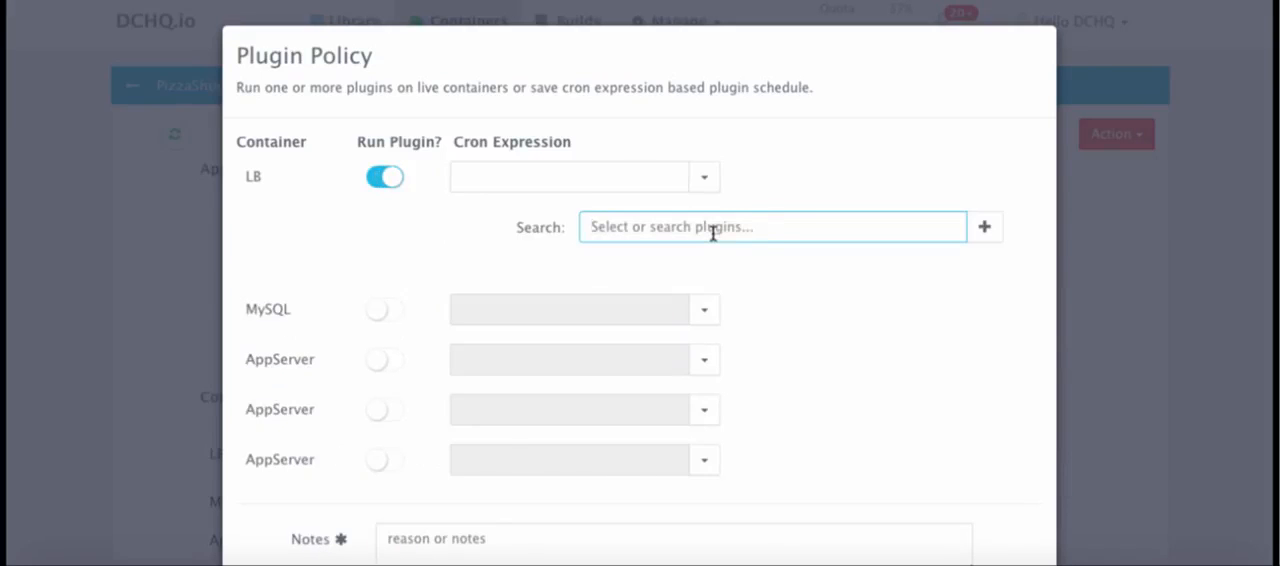
pyautogui.write('nginx')
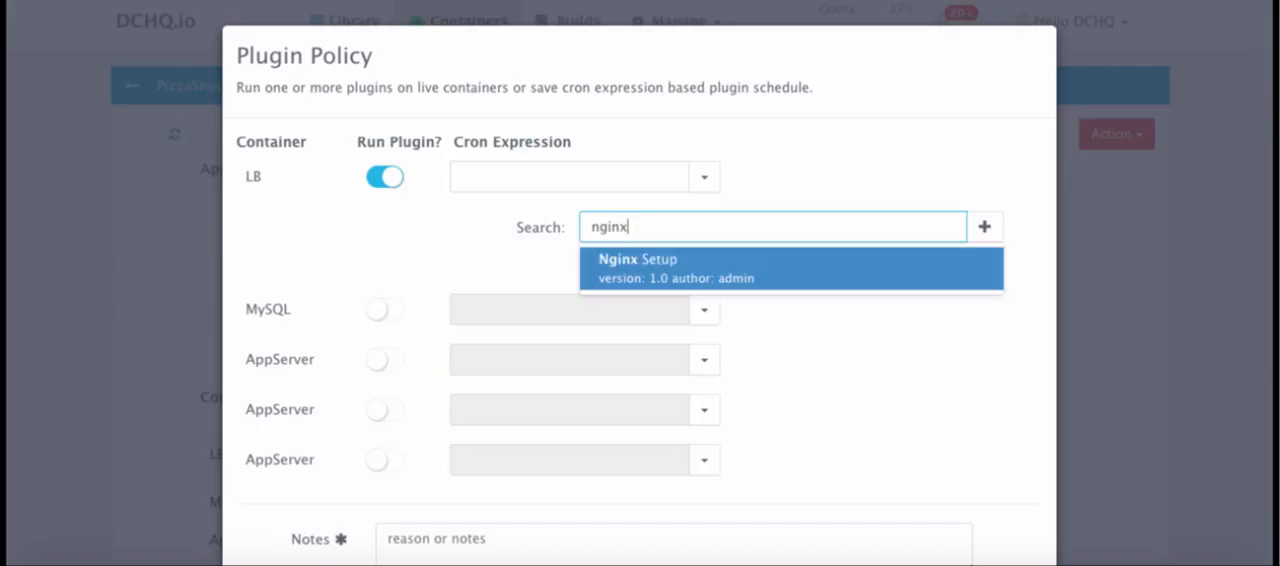
pyautogui.click(692, 268)
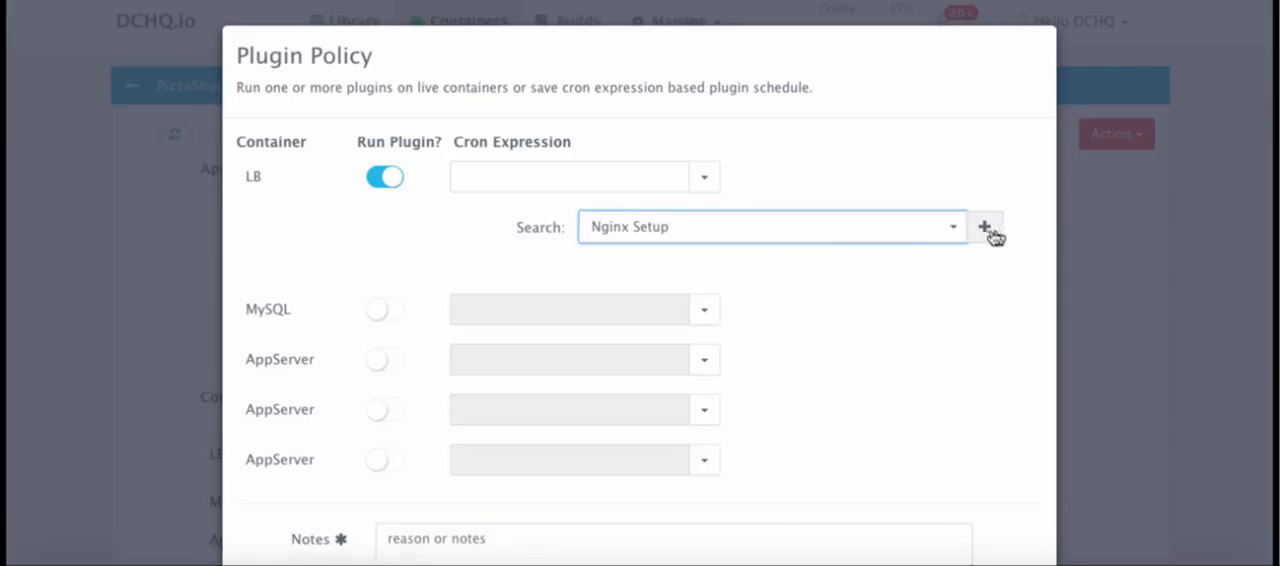
pyautogui.click(986, 230)
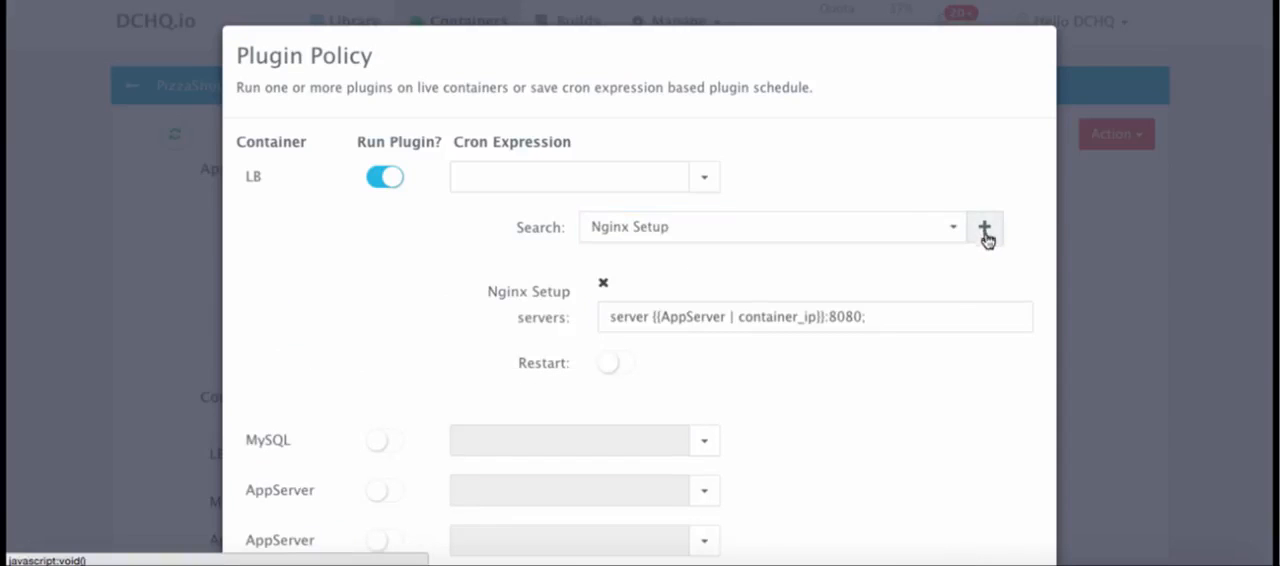
pyautogui.click(629, 368)
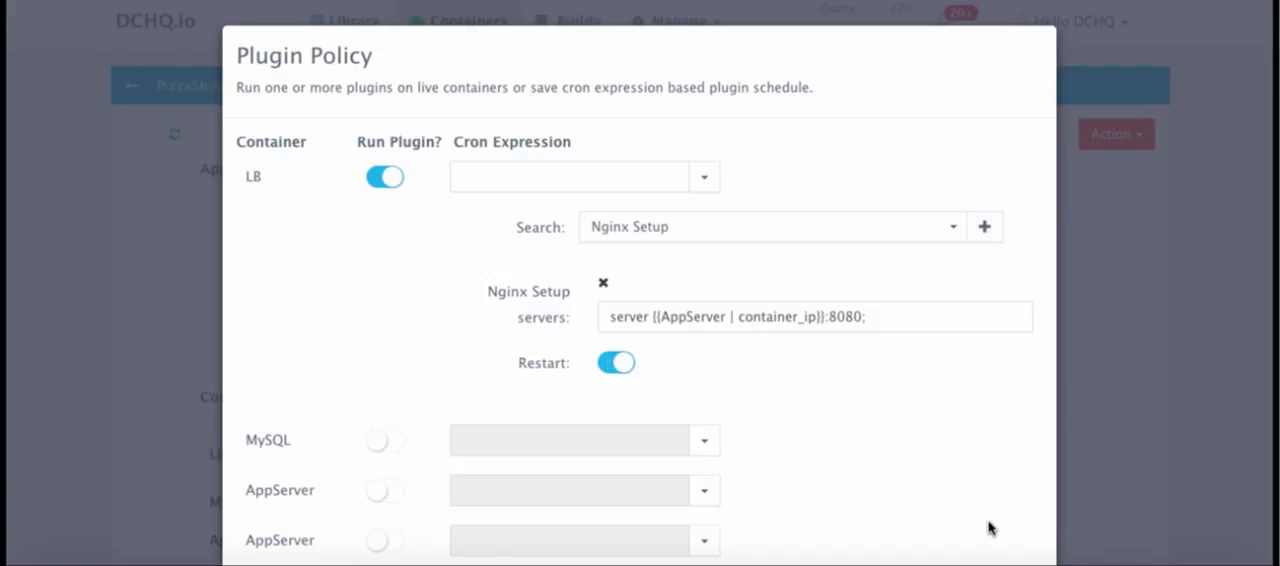
# Enter "Reconfigure Nginx" as the plugin policy notes and run the plugin immediately
pyautogui.scroll(-5, 988, 528)
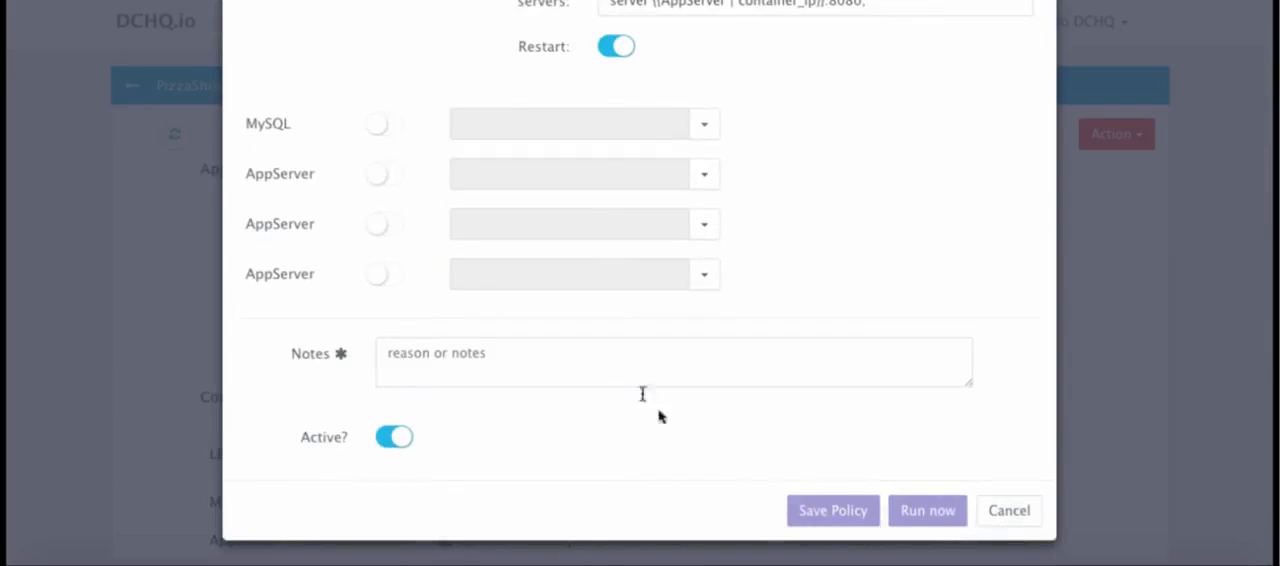
pyautogui.click(609, 358)
pyautogui.write('Re')
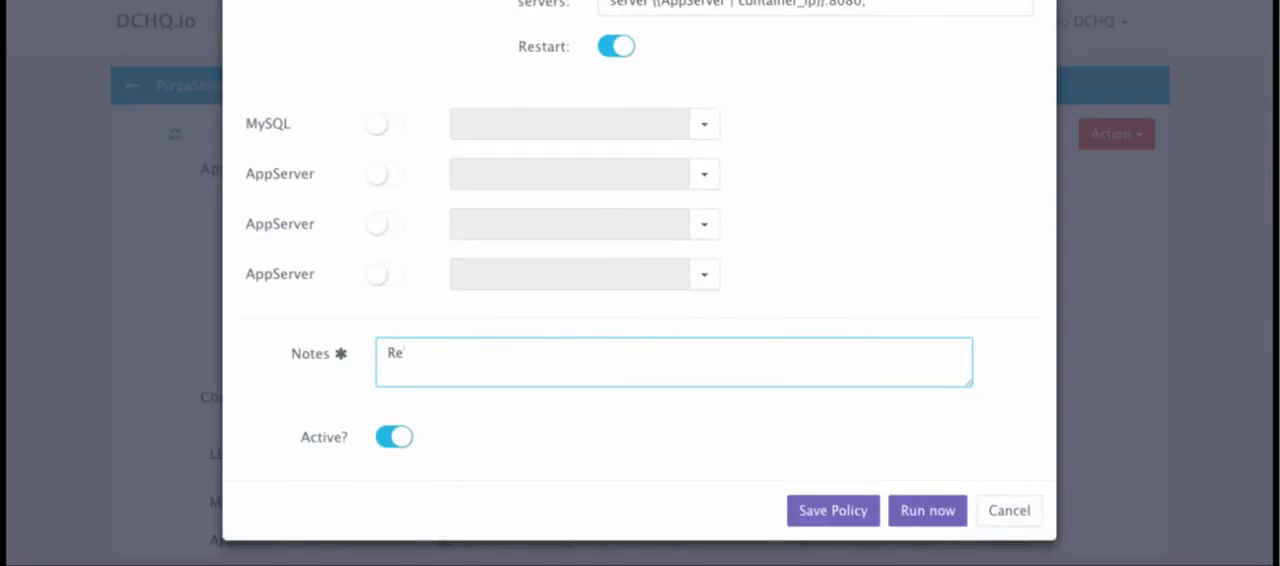
pyautogui.write('configure Nginx')
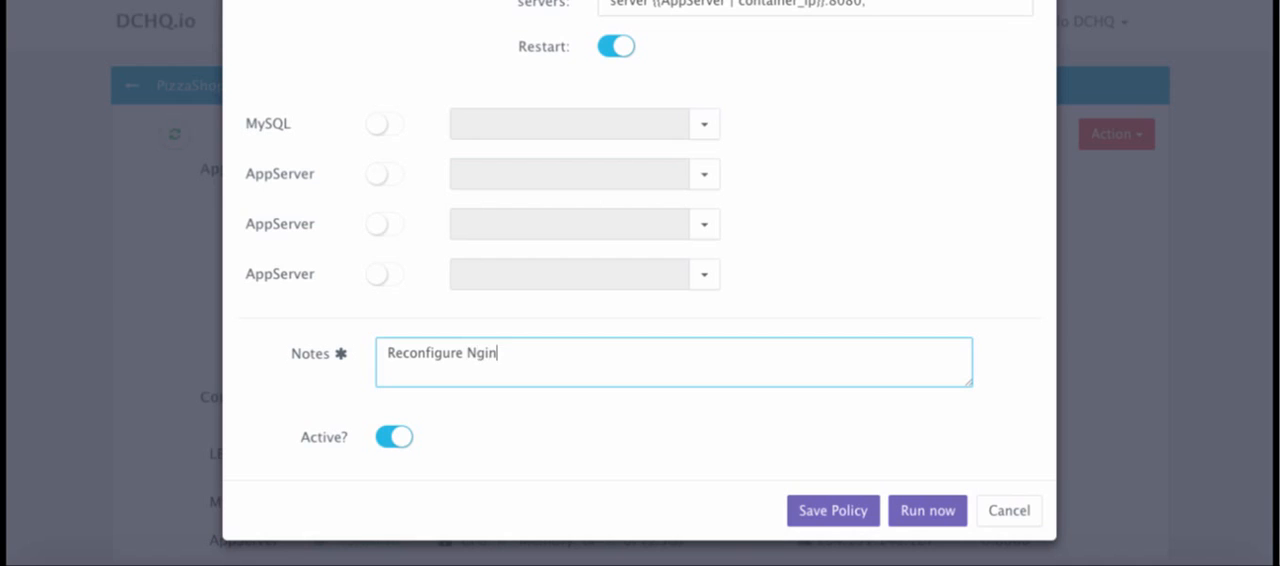
pyautogui.click(926, 511)
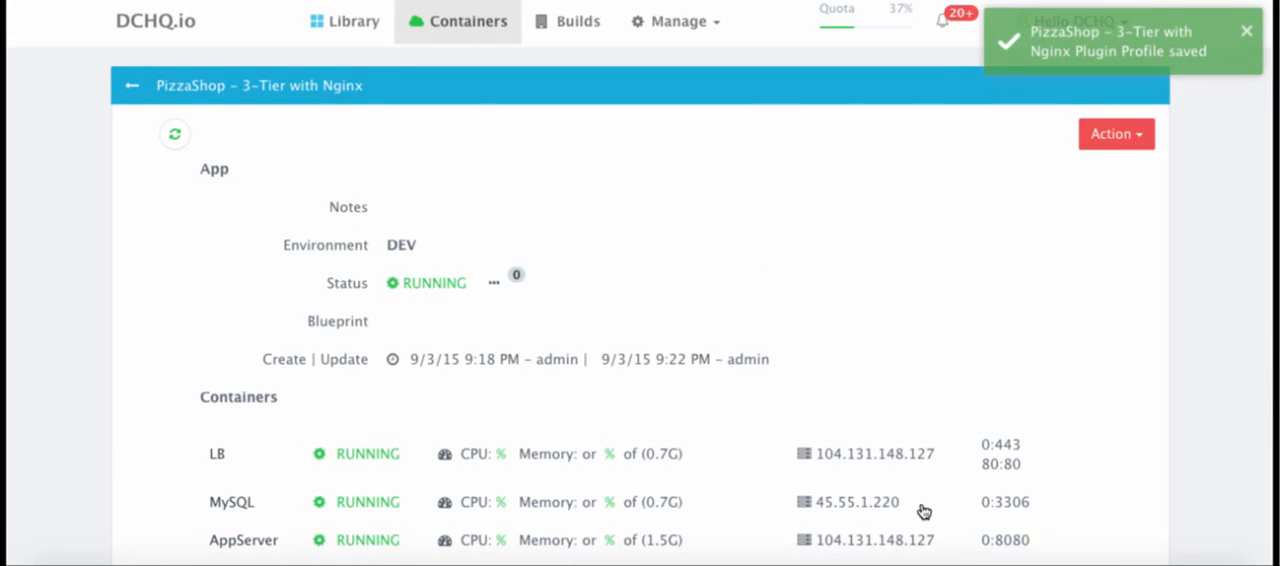
# Expand the application's timeline actions and check the status of the Reconfigure Nginx plugin run
pyautogui.scroll(-5, 920, 508)
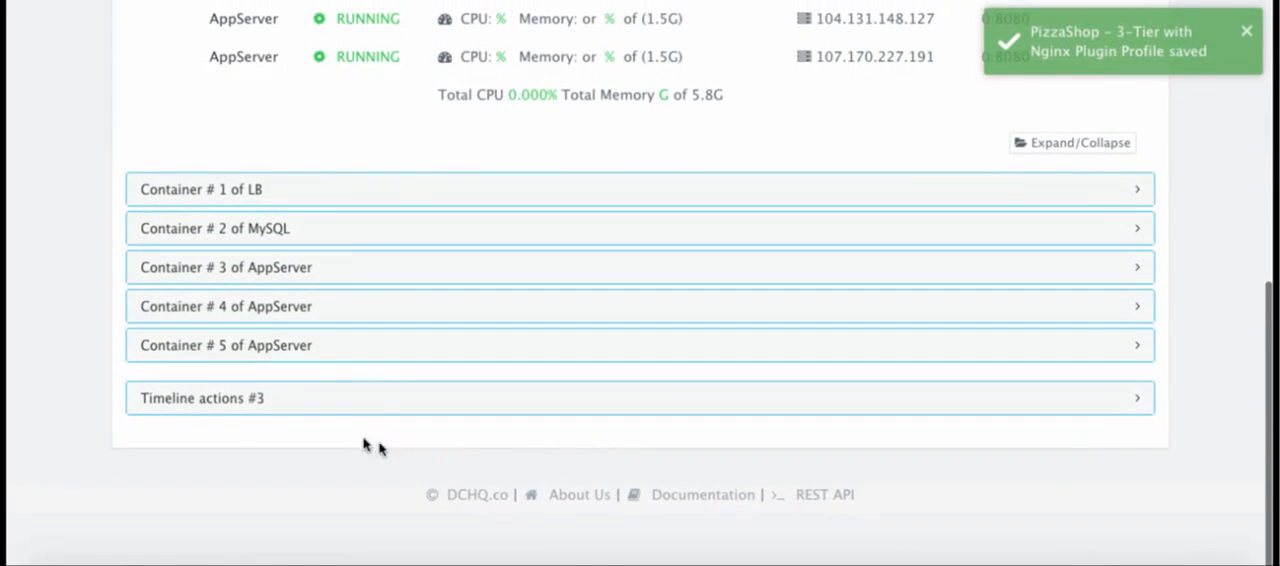
pyautogui.scroll(-4, 503, 480)
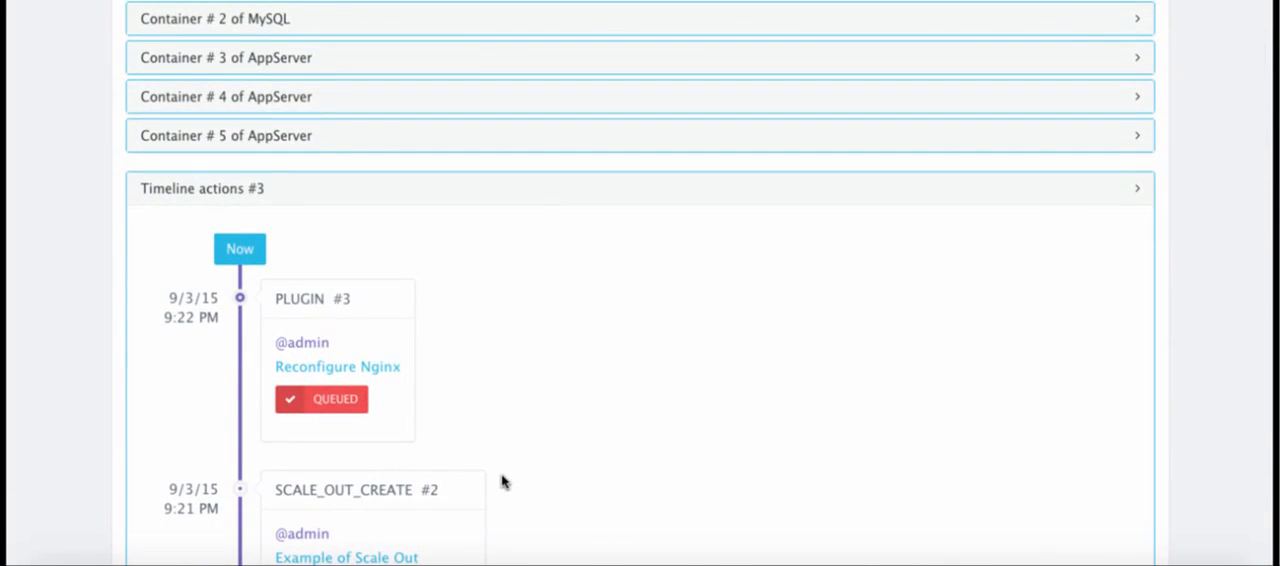
pyautogui.scroll(-1, 503, 482)
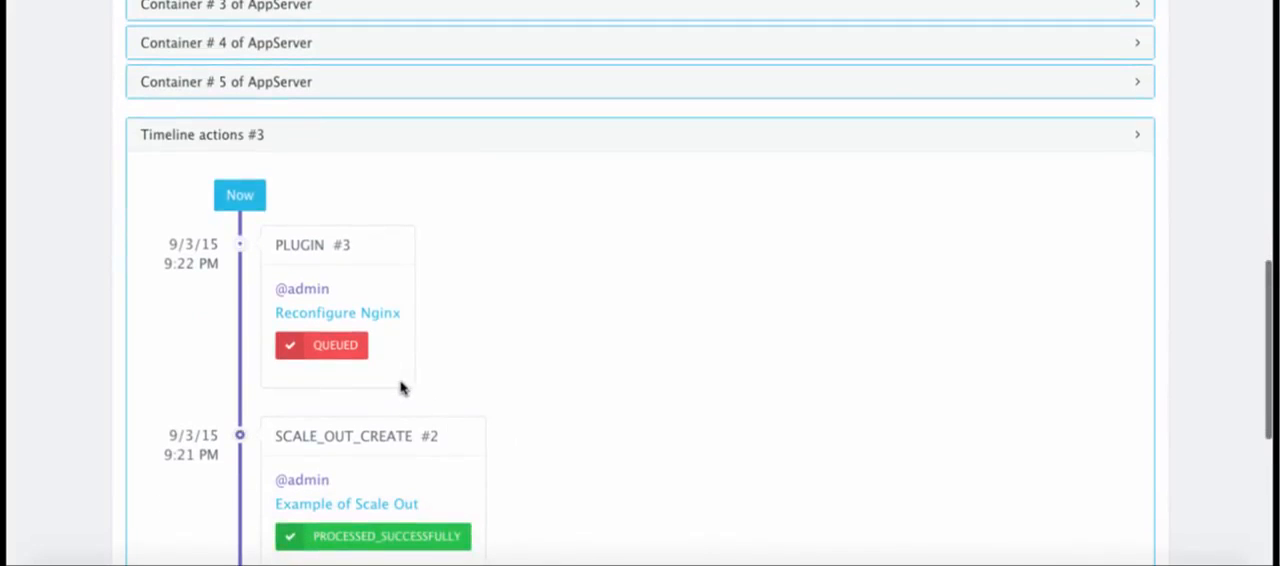